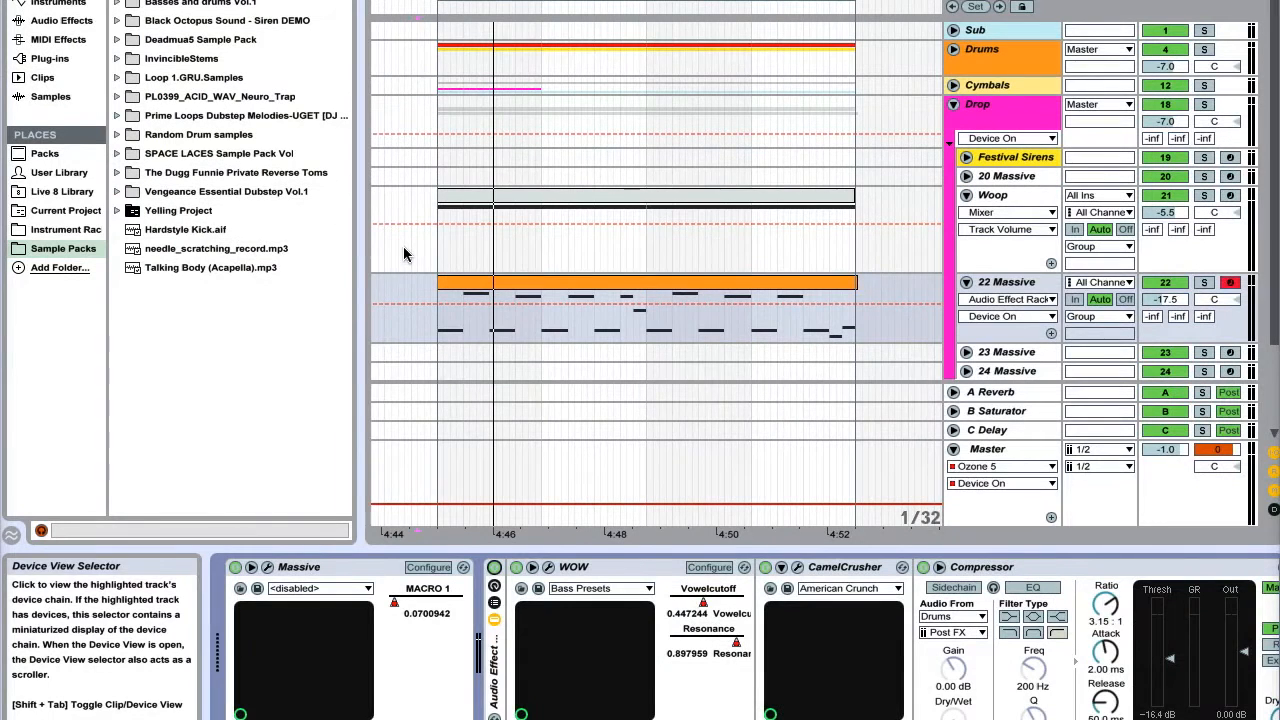
# Select a point on the Woop track just before its clip and play the drop section from there.
pyautogui.click(422, 245)
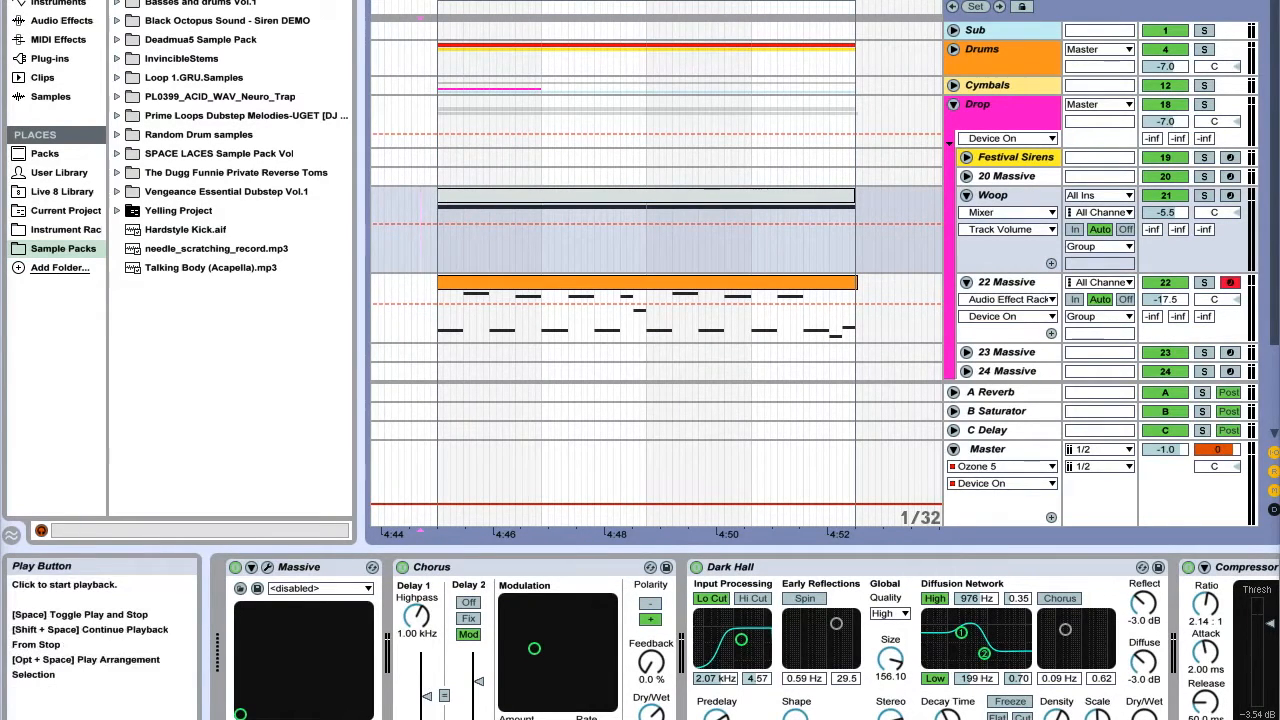
pyautogui.press('space')
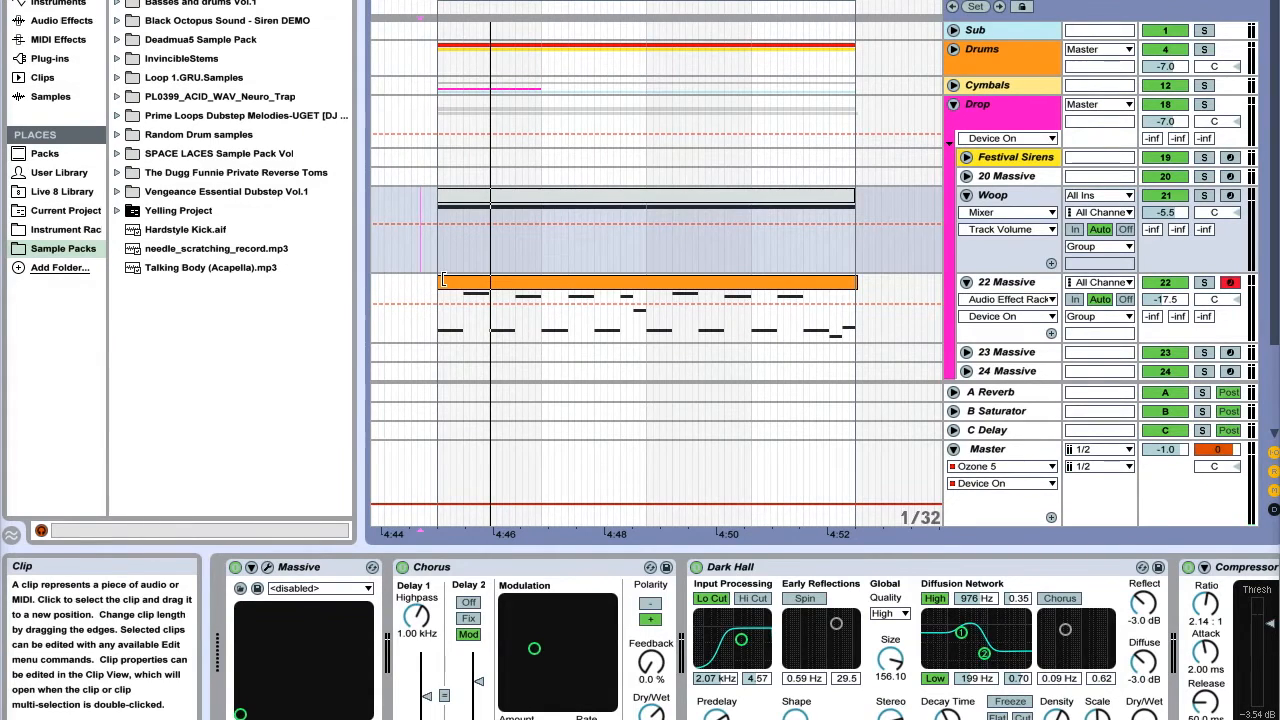
# Select the clip on the 22 Massive track and examine the track's device chain from Massive through the final effects.
pyautogui.click(501, 280)
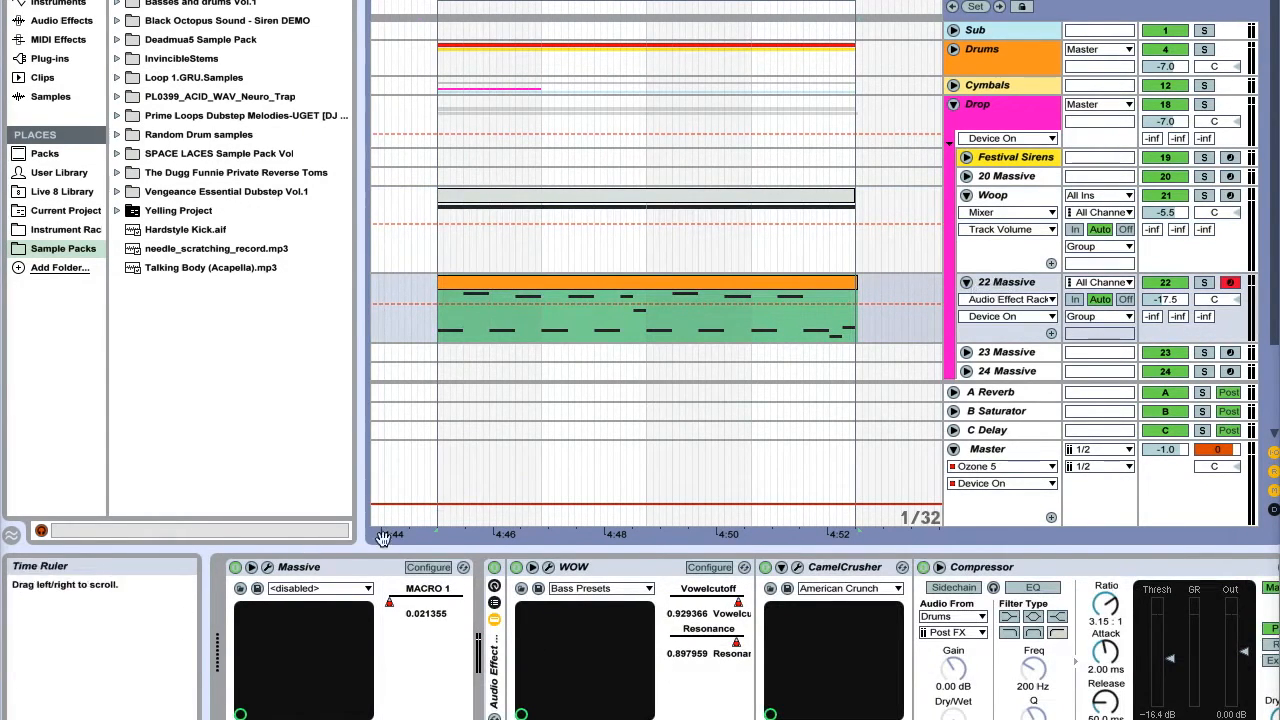
pyautogui.hscroll(15, 690, 612)
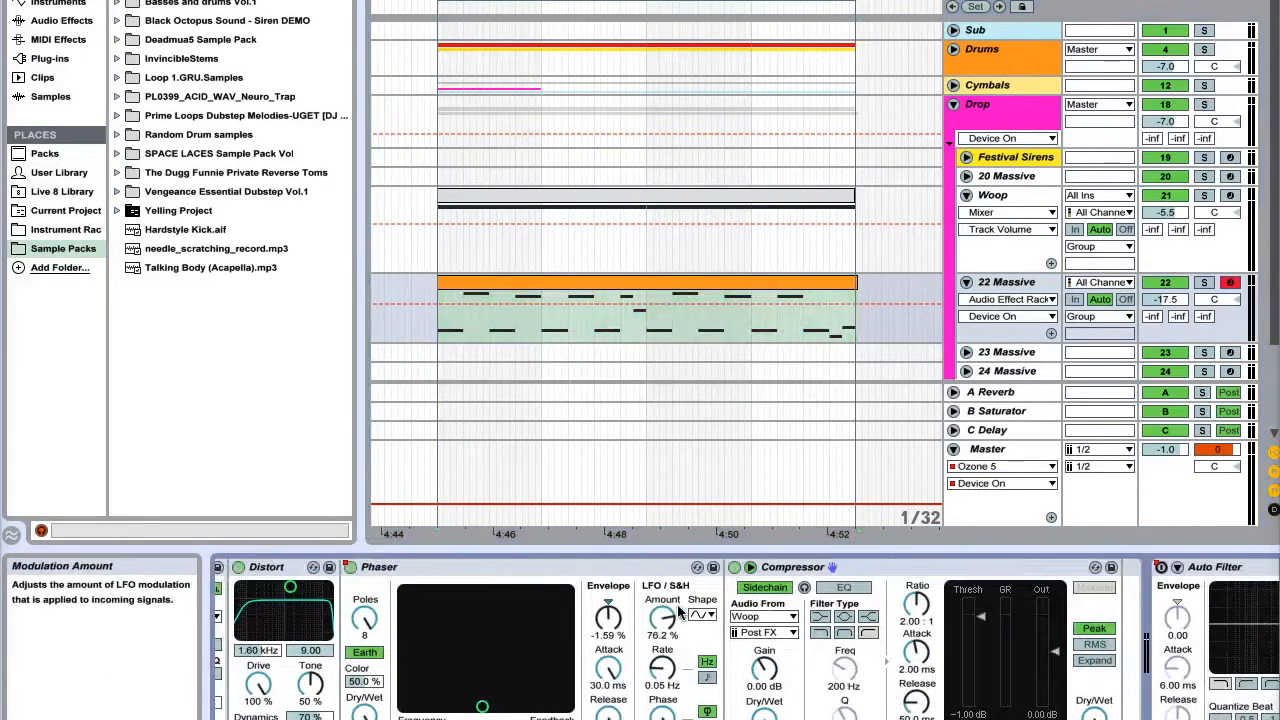
pyautogui.hscroll(-15, 680, 612)
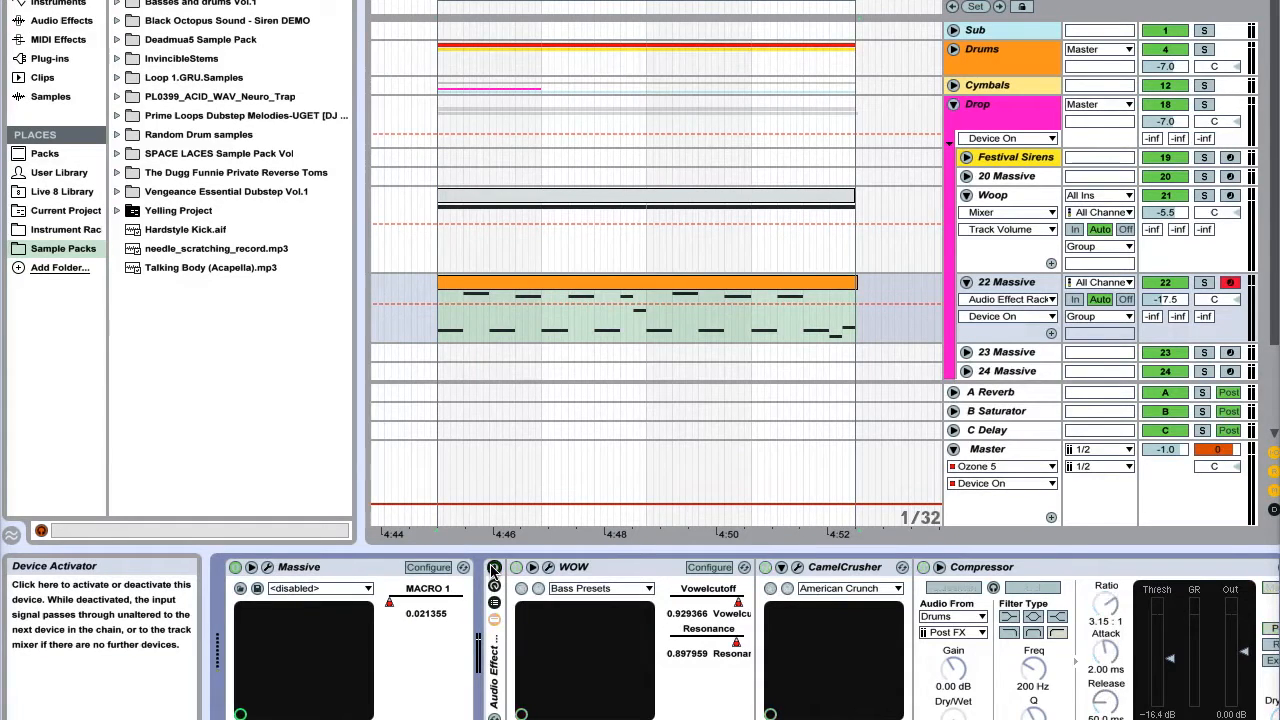
pyautogui.scroll(-10, 840, 592)
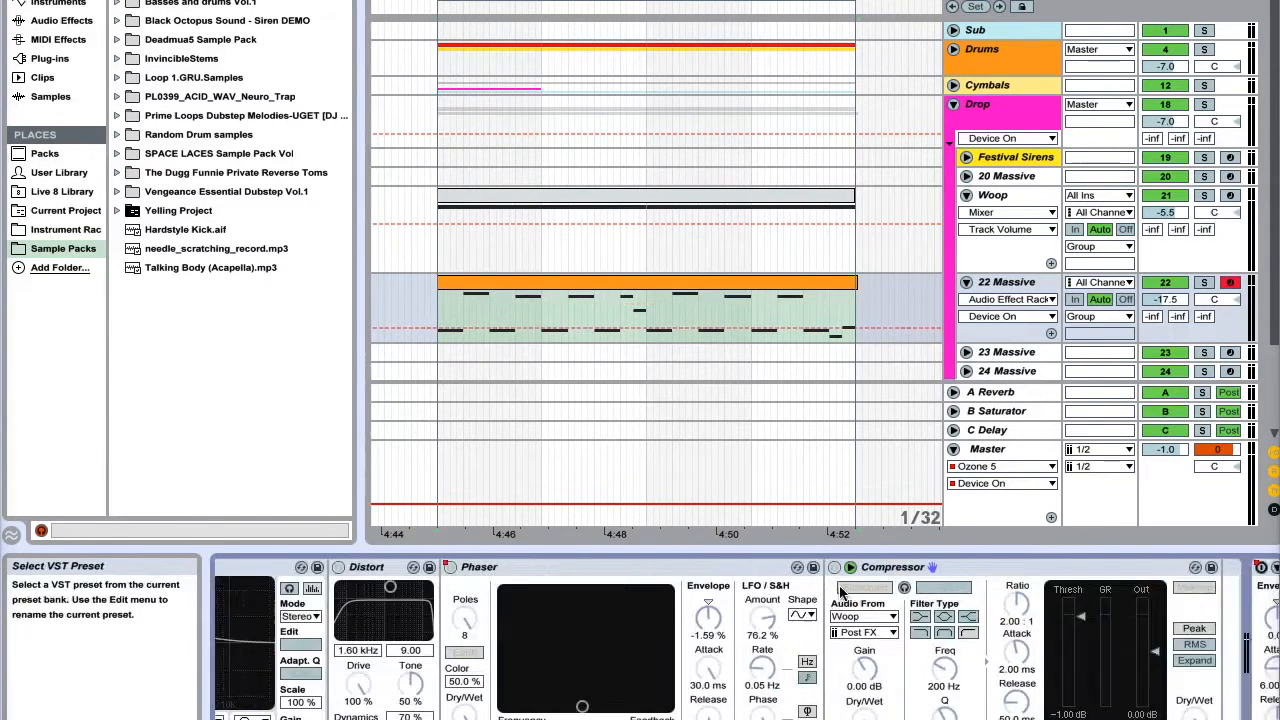
pyautogui.scroll(10, 840, 592)
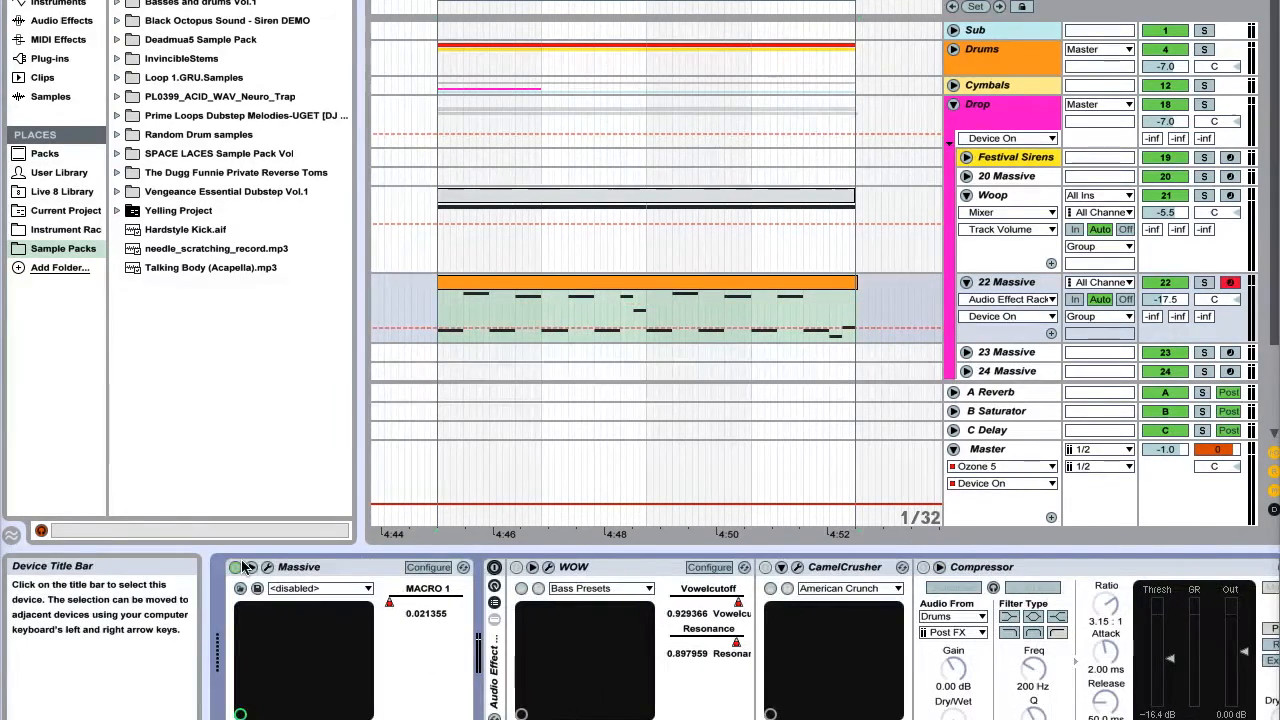
# Solo the 22 Massive track and play its clip from the start with the Audio Effect Rack bypassed.
pyautogui.click(1204, 283)
pyautogui.click(441, 307)
pyautogui.press('space')
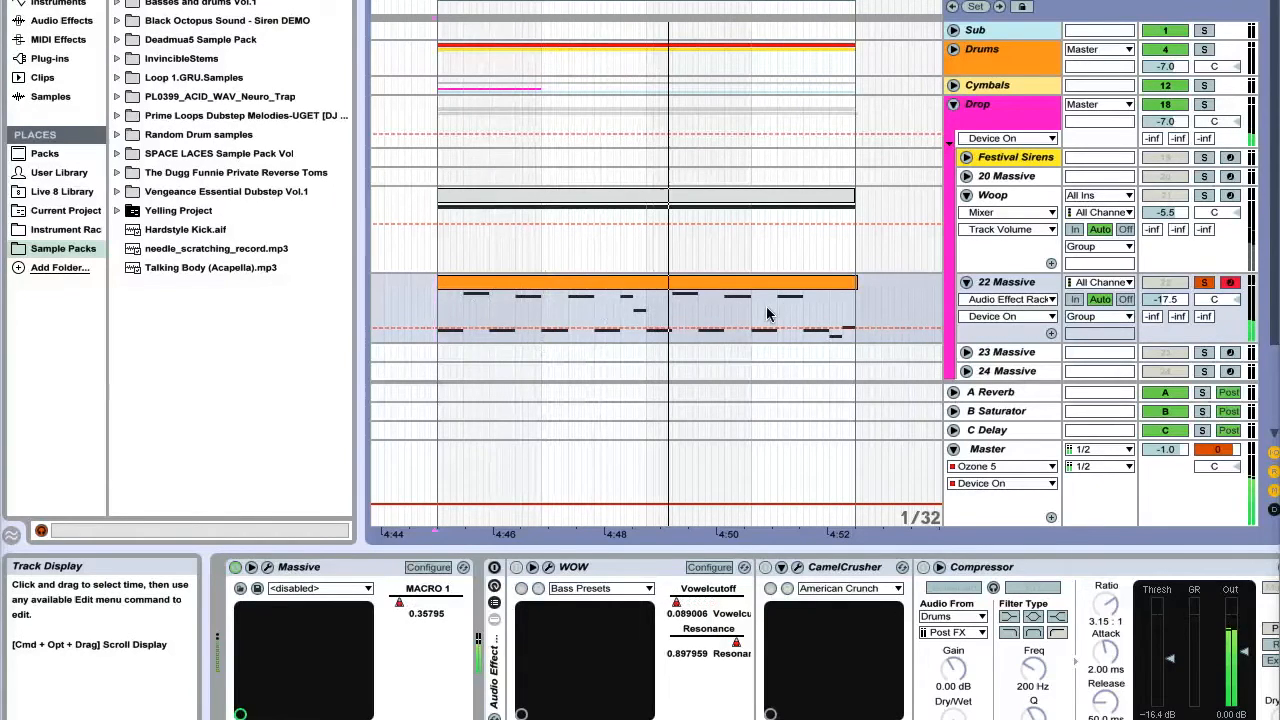
pyautogui.press('space')
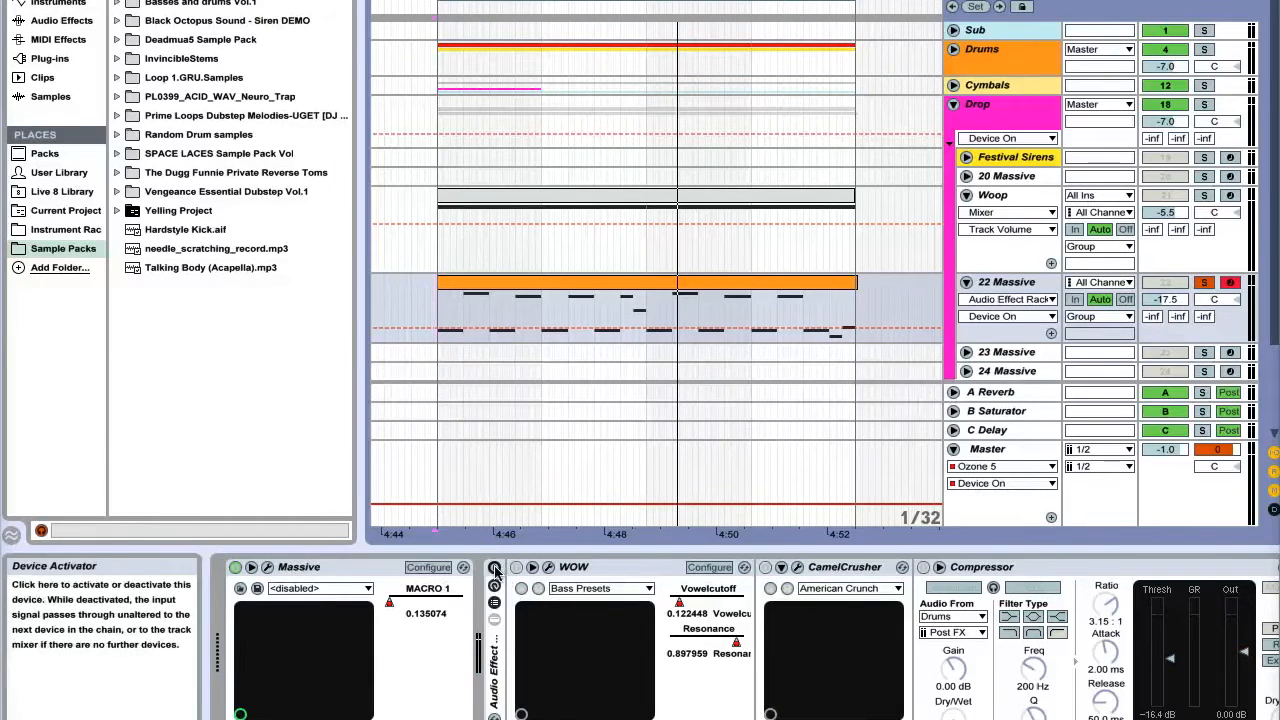
pyautogui.press('space')
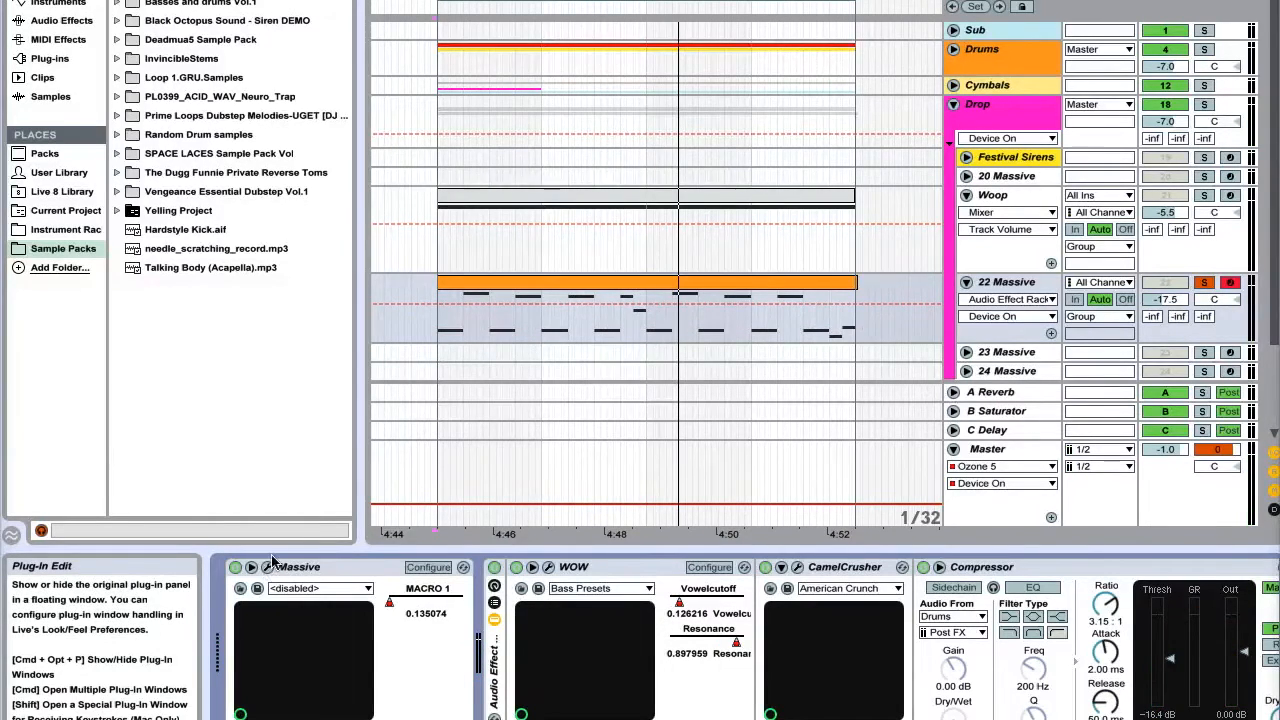
# Open the Massive synth's editor window on the 22 Massive track and place it so all its main sections are readable.
pyautogui.click(267, 567)
pyautogui.moveTo(400, 0); pyautogui.dragTo(647, 29)
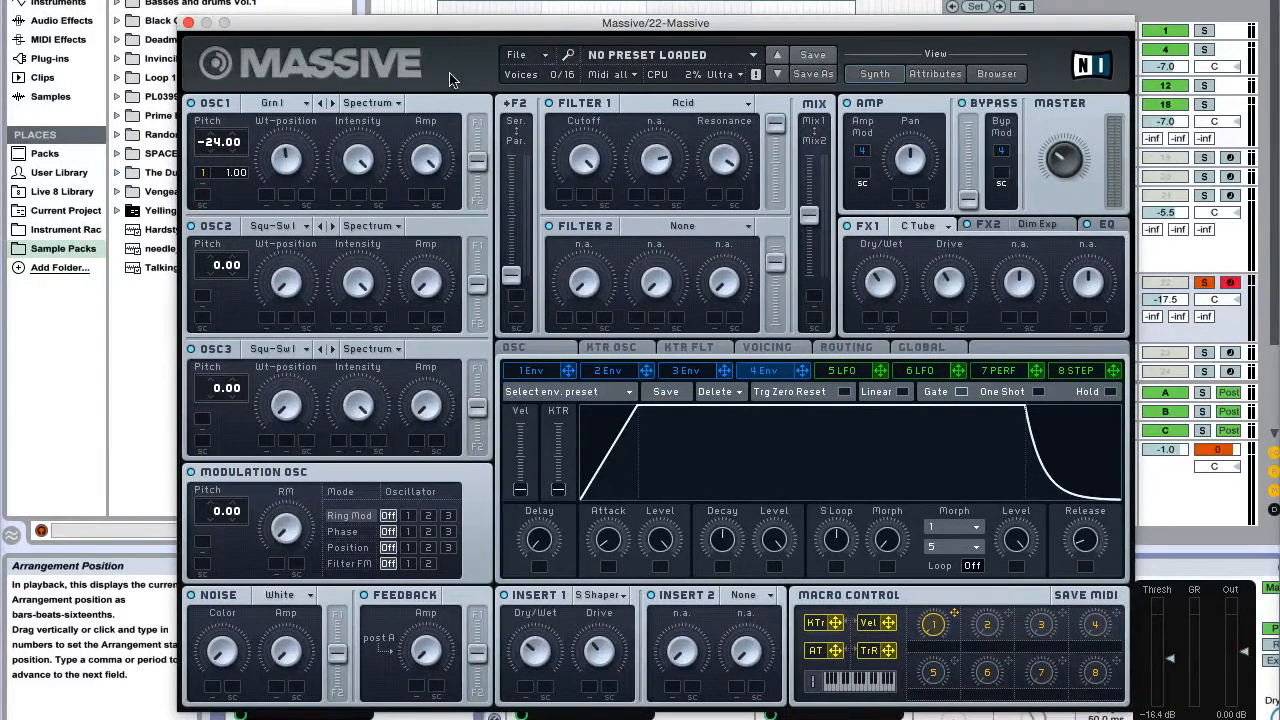
pyautogui.moveTo(458, 27); pyautogui.dragTo(450, 34)
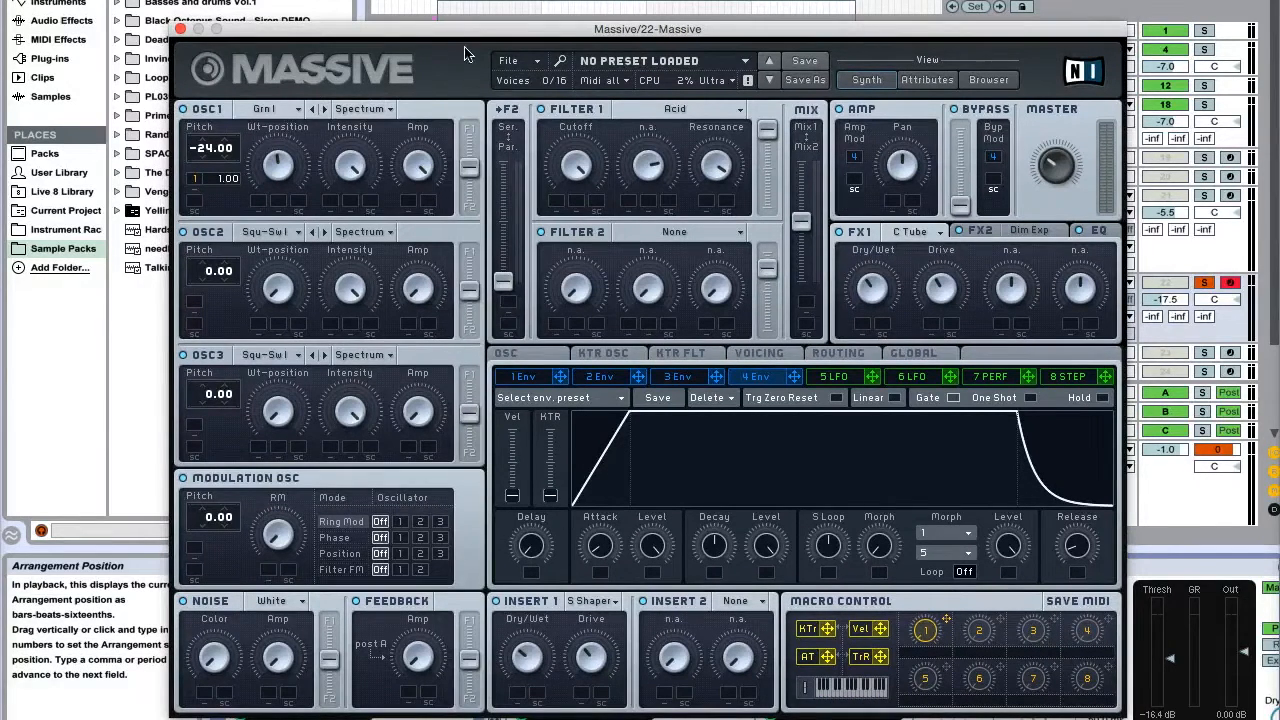
pyautogui.moveTo(438, 36); pyautogui.dragTo(413, 52)
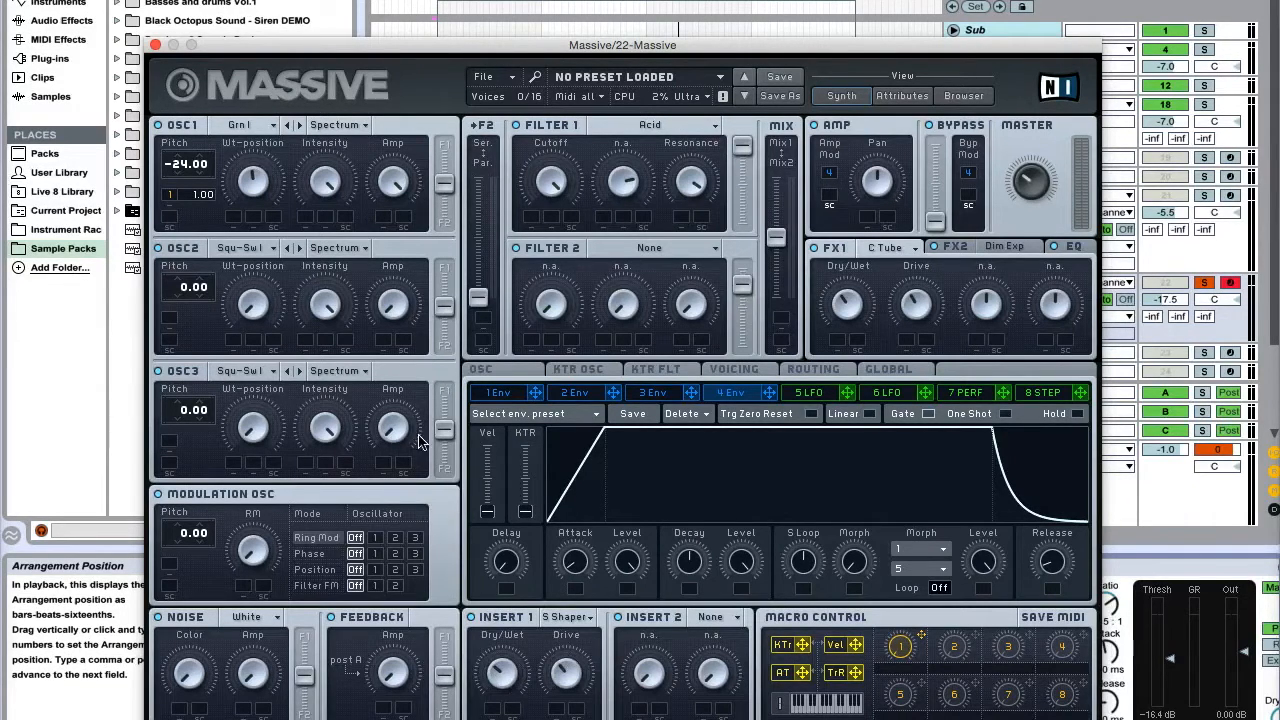
# Examine Massive's oscillator phase settings, voicing and unison spread settings, and the envelope 4 shape.
pyautogui.click(483, 370)
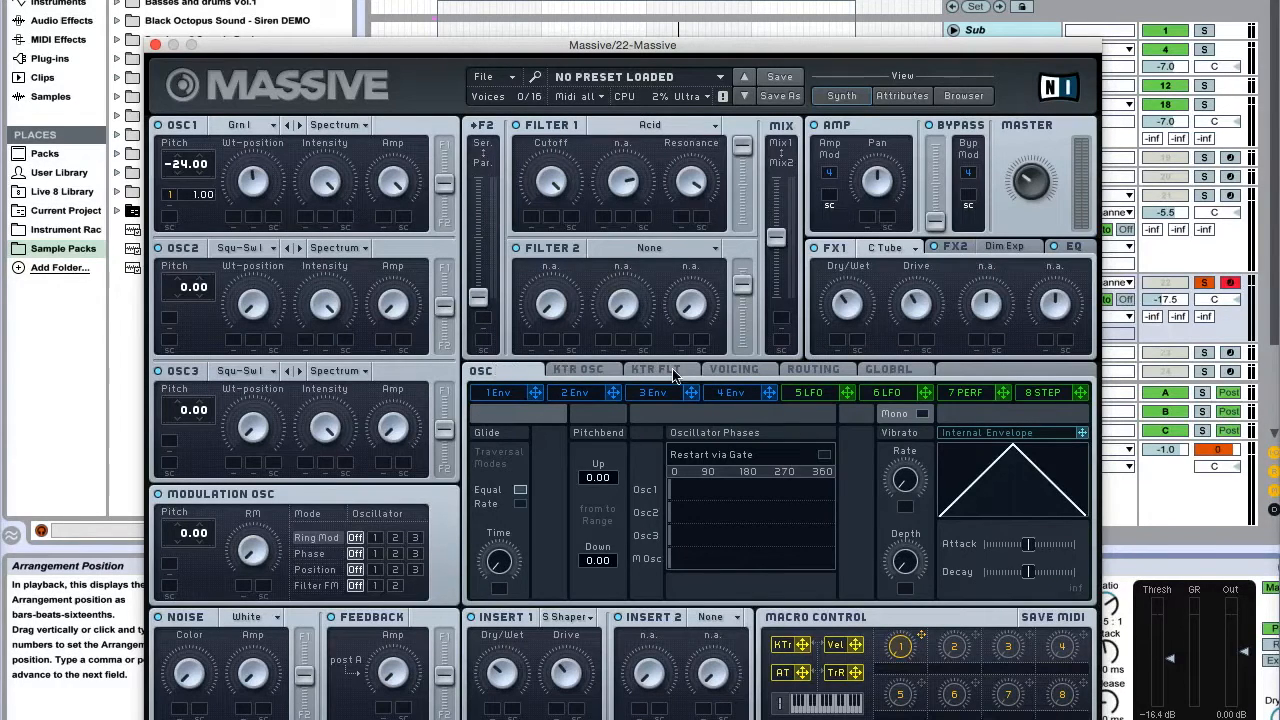
pyautogui.click(720, 370)
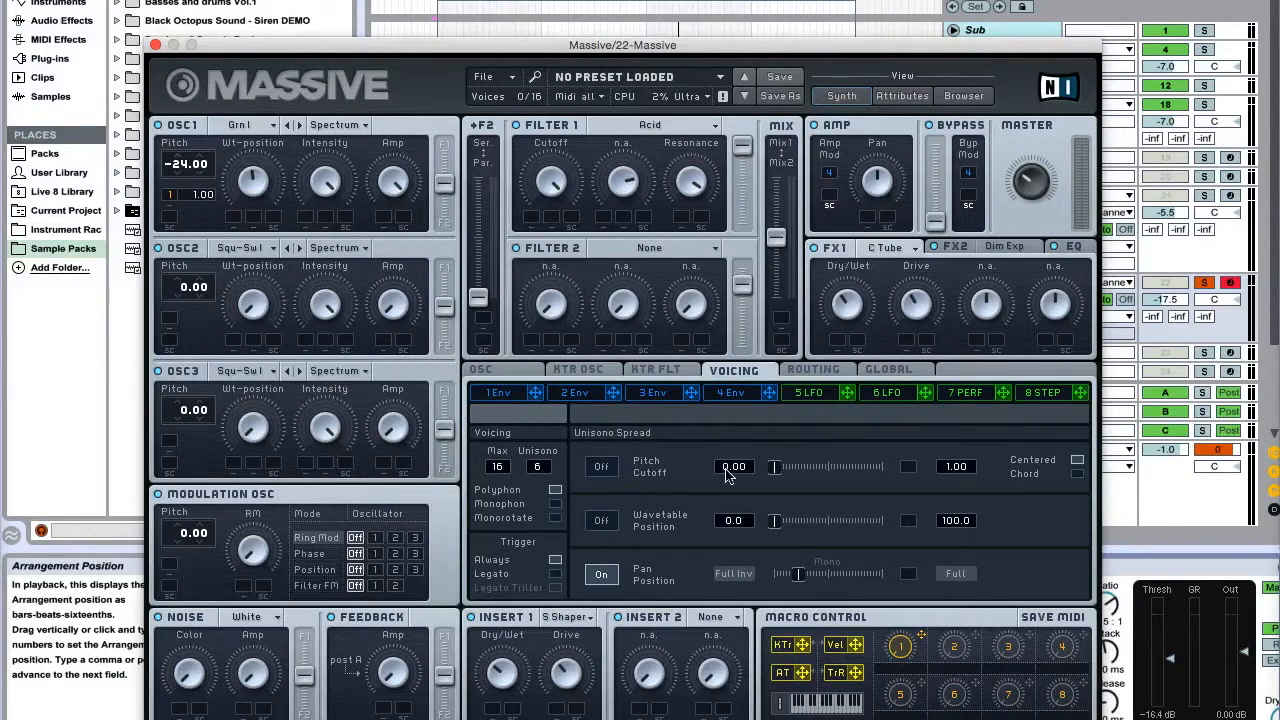
pyautogui.click(712, 395)
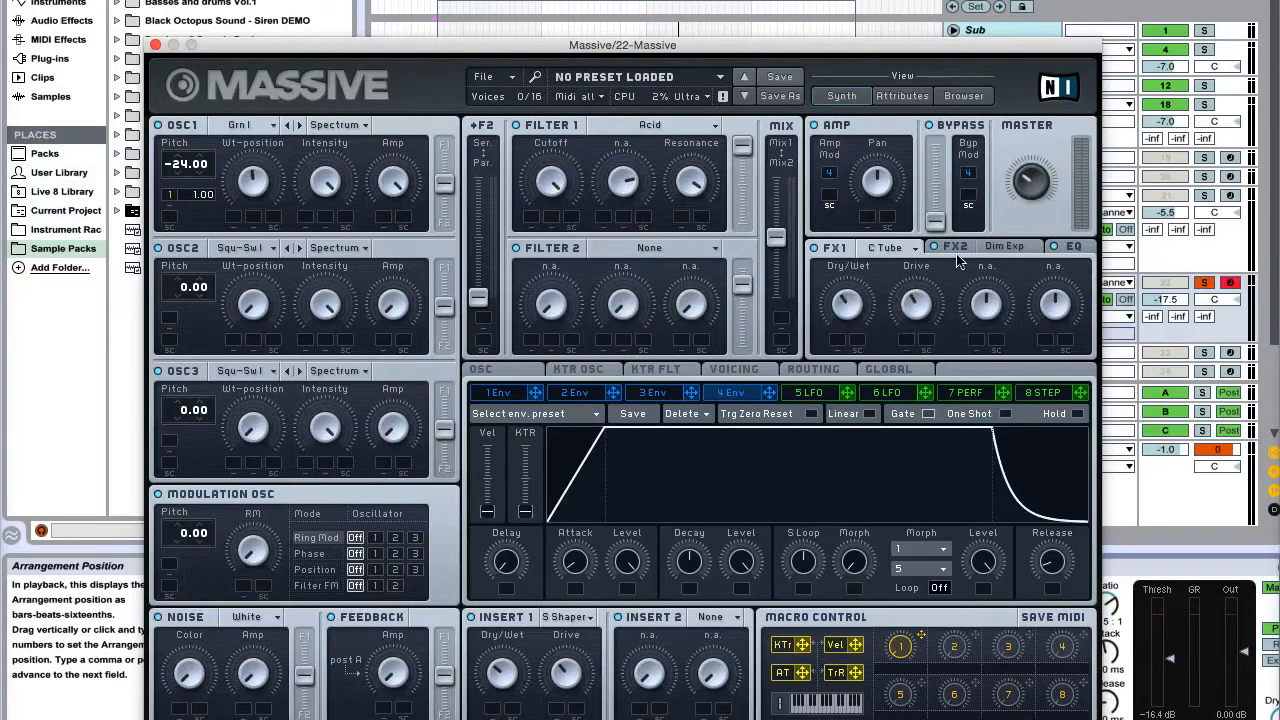
# Examine Massive's Dimension Expander effect, EQ and oscillator settings, then close the synth's editor window.
pyautogui.click(993, 252)
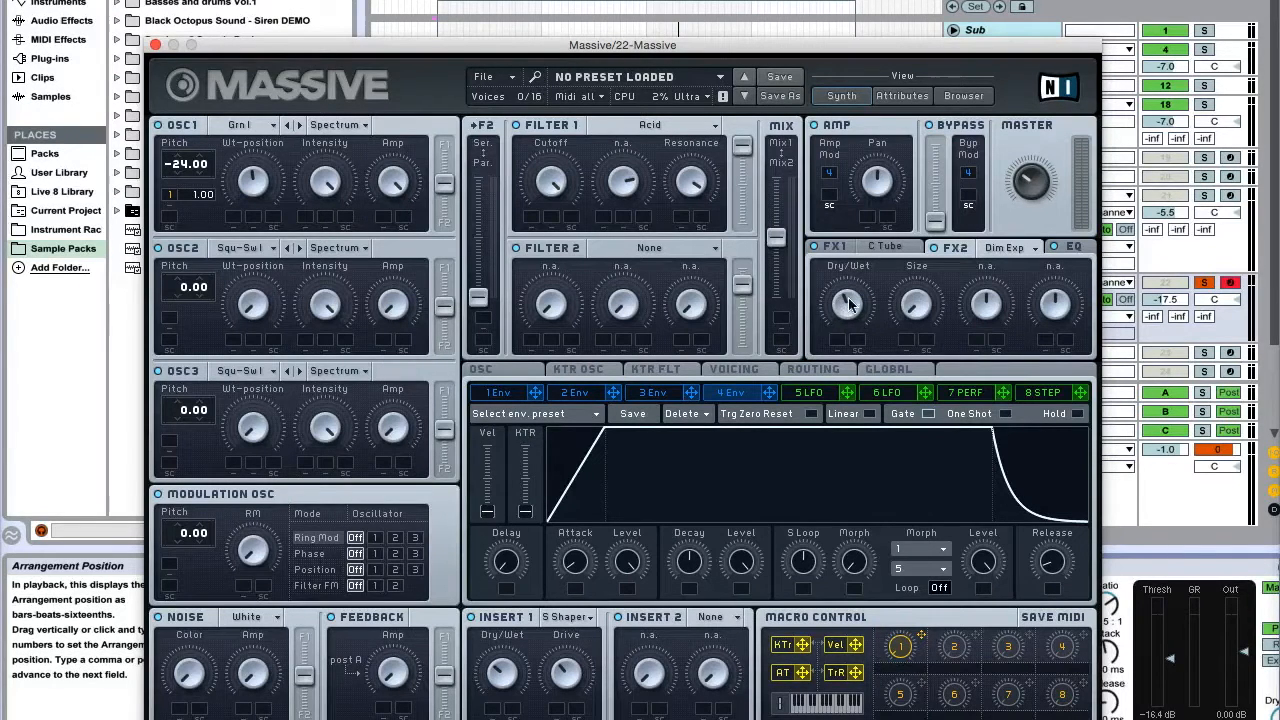
pyautogui.click(1066, 252)
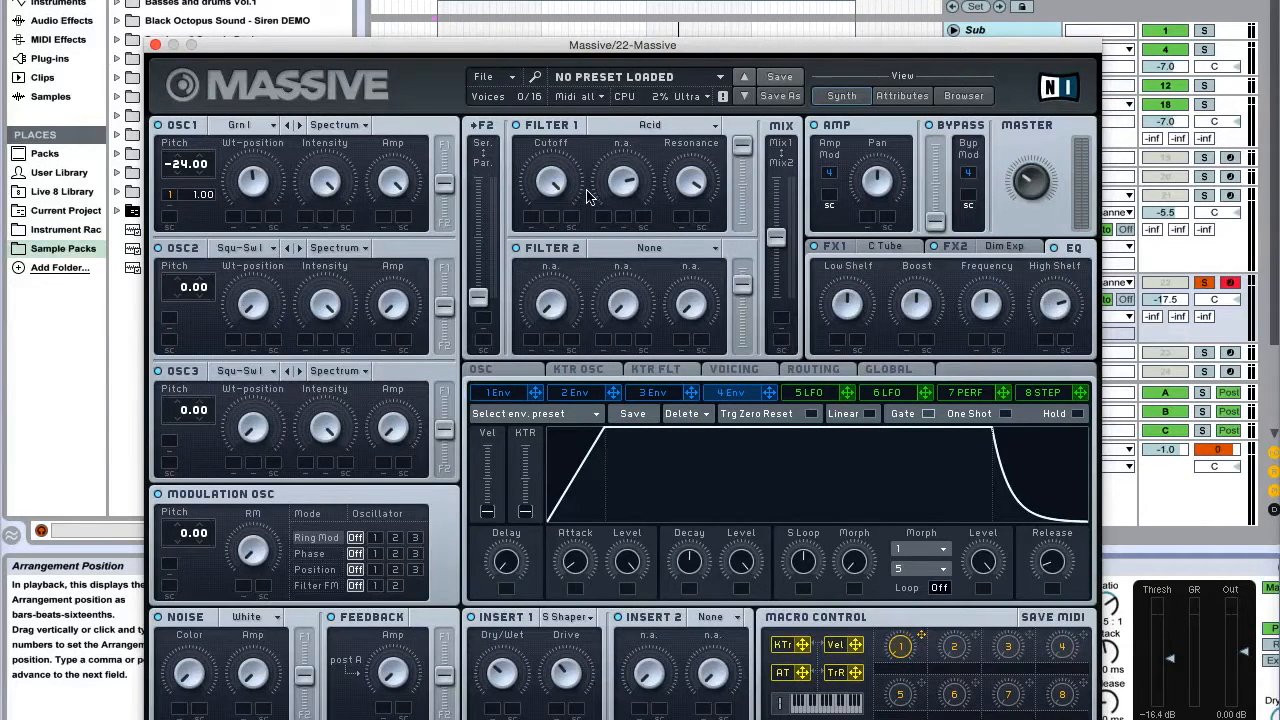
pyautogui.click(499, 390)
pyautogui.click(488, 370)
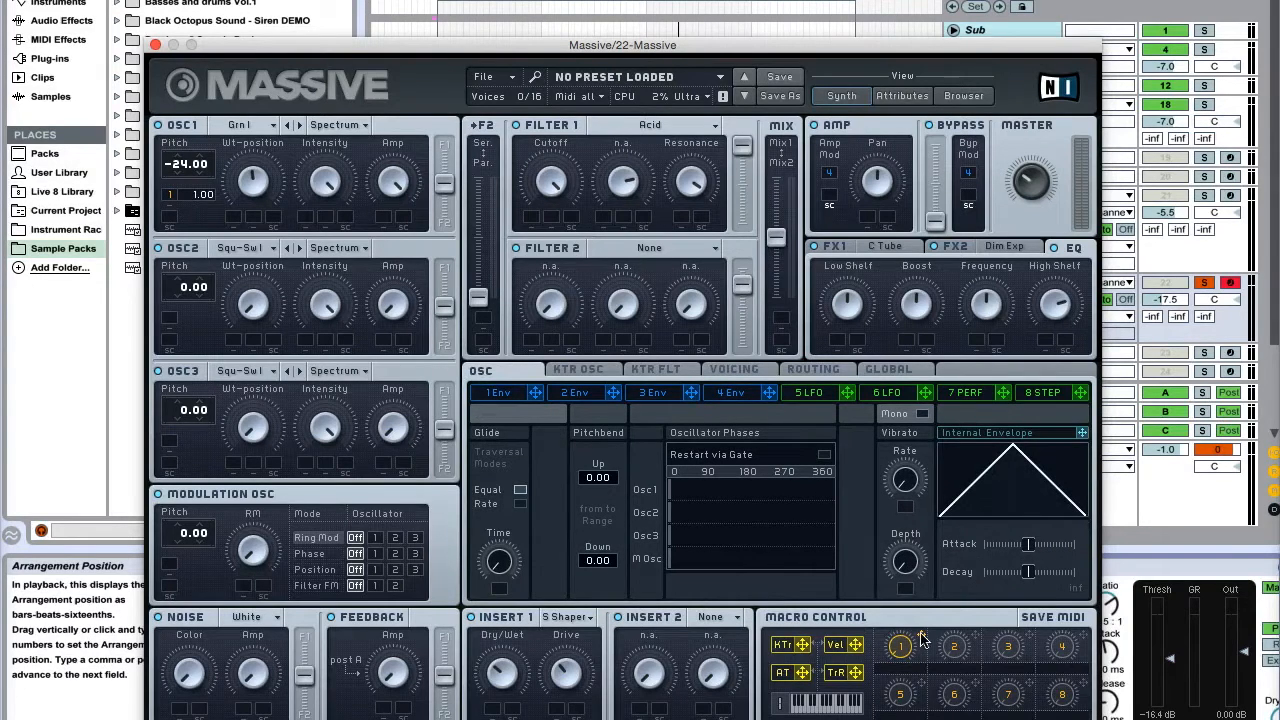
pyautogui.click(155, 46)
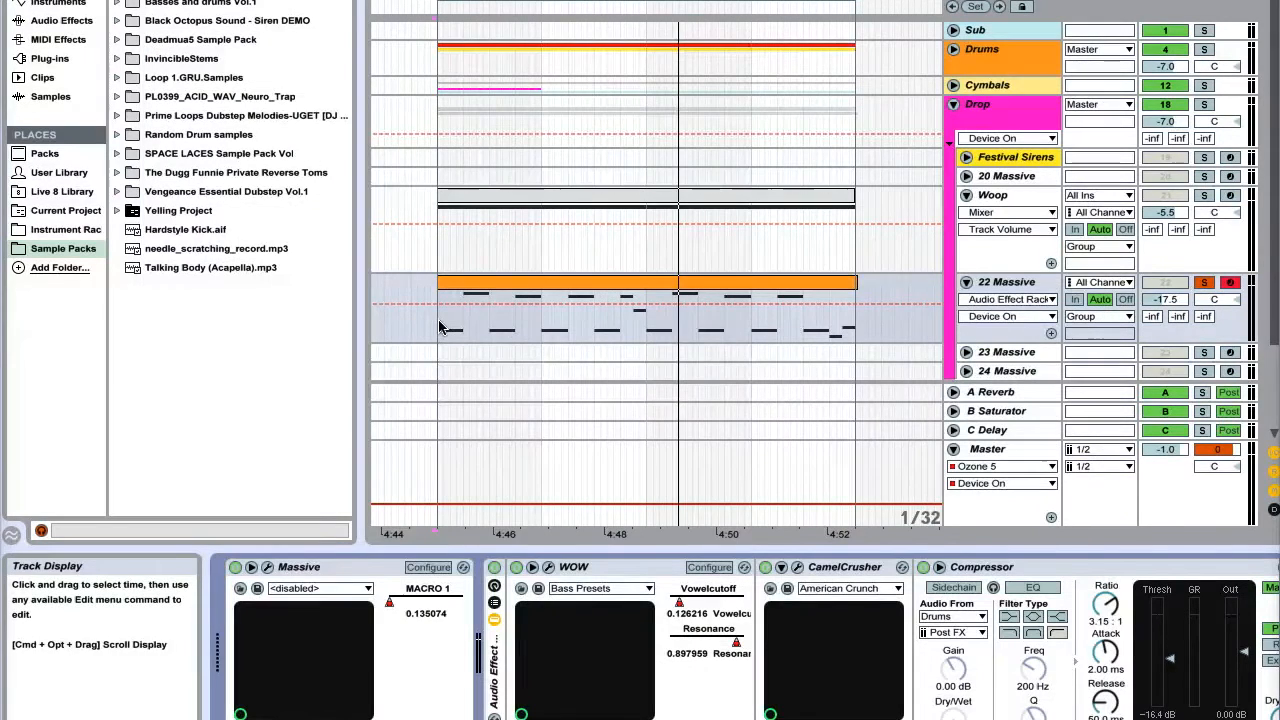
# Open the WOW filter plug-in's editor from the 22 Massive chain and place the window over the arrangement.
pyautogui.click(652, 568)
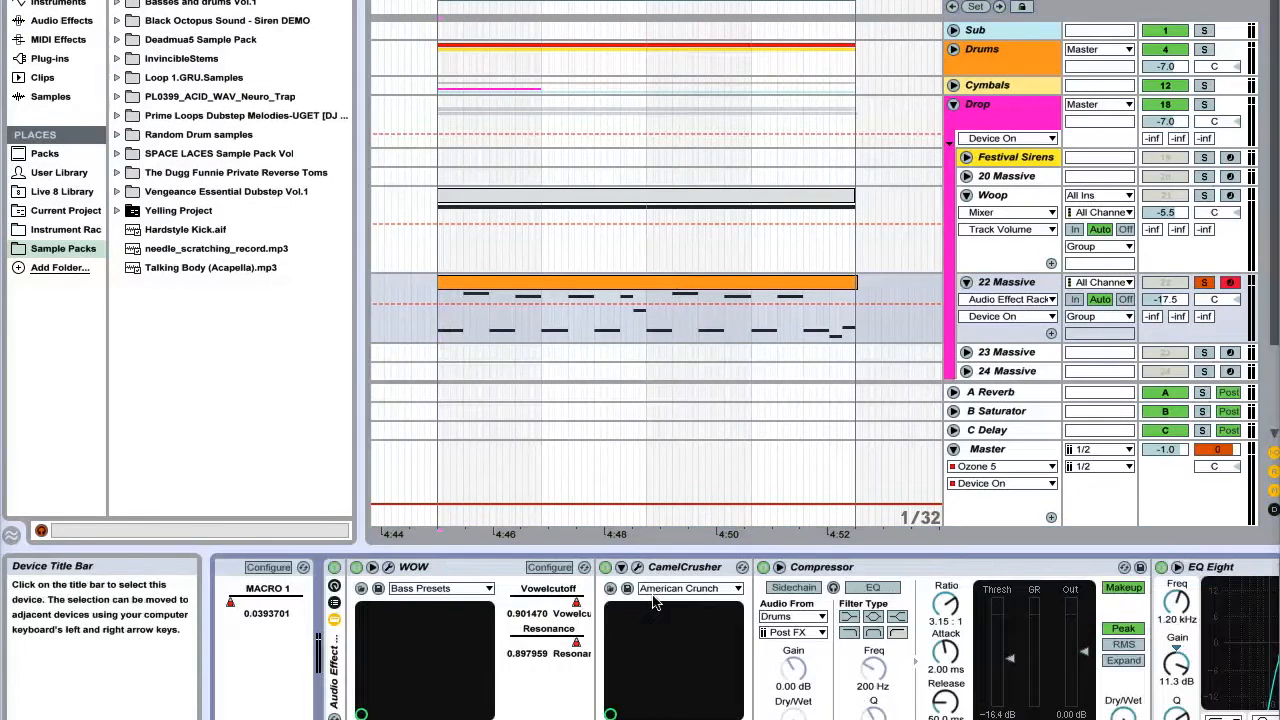
pyautogui.click(389, 568)
pyautogui.moveTo(85, 8); pyautogui.dragTo(740, 66)
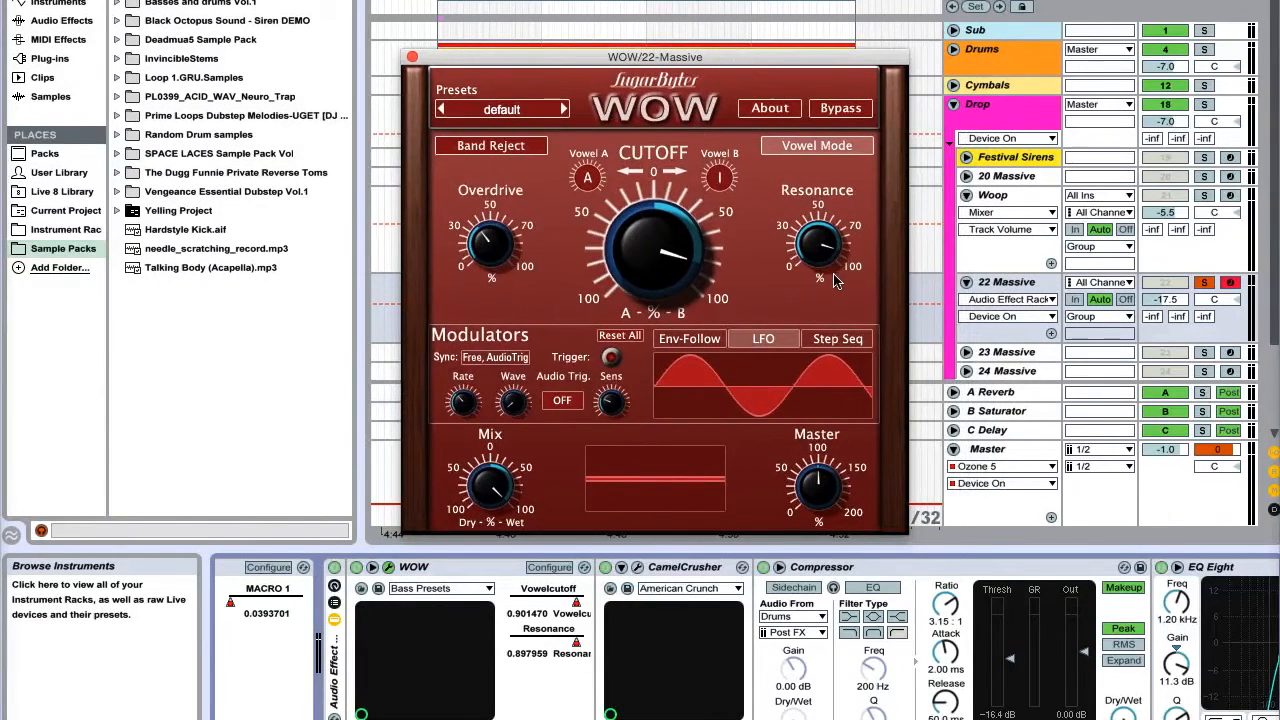
# Toggle WOW's Vowel Mode off and back on, and check the Vowel B control set to I.
pyautogui.click(821, 147)
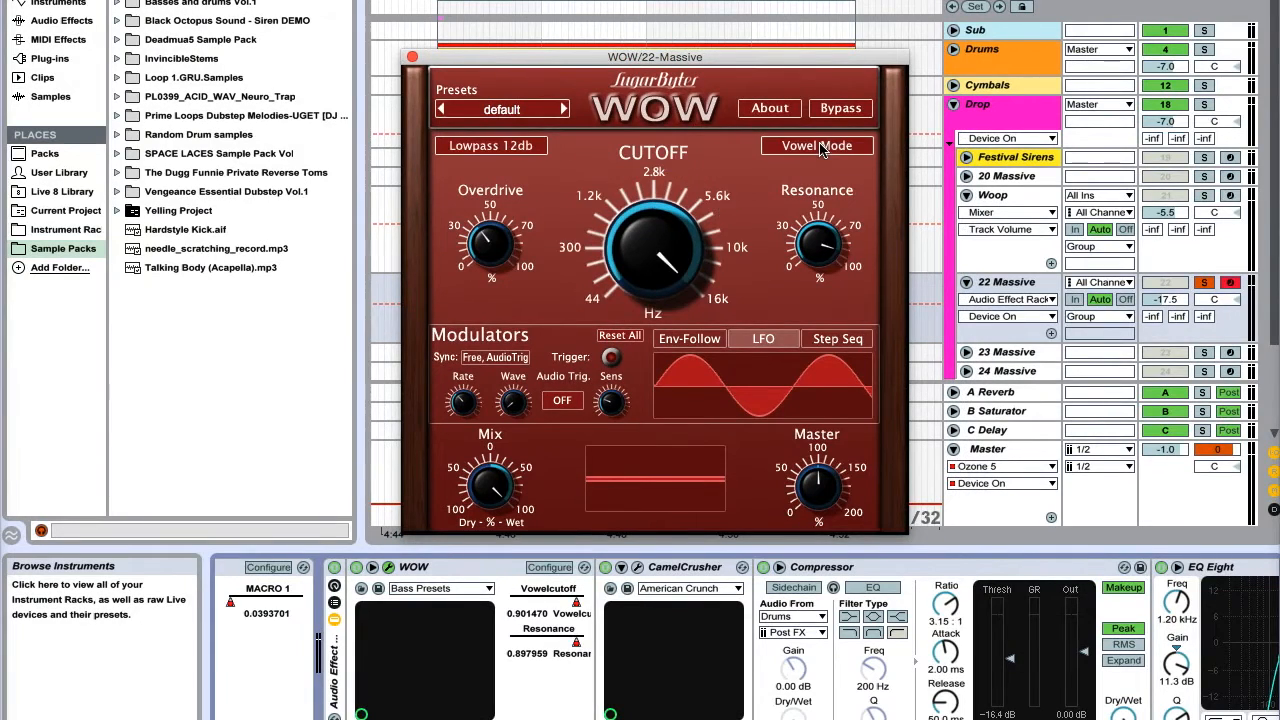
pyautogui.click(815, 147)
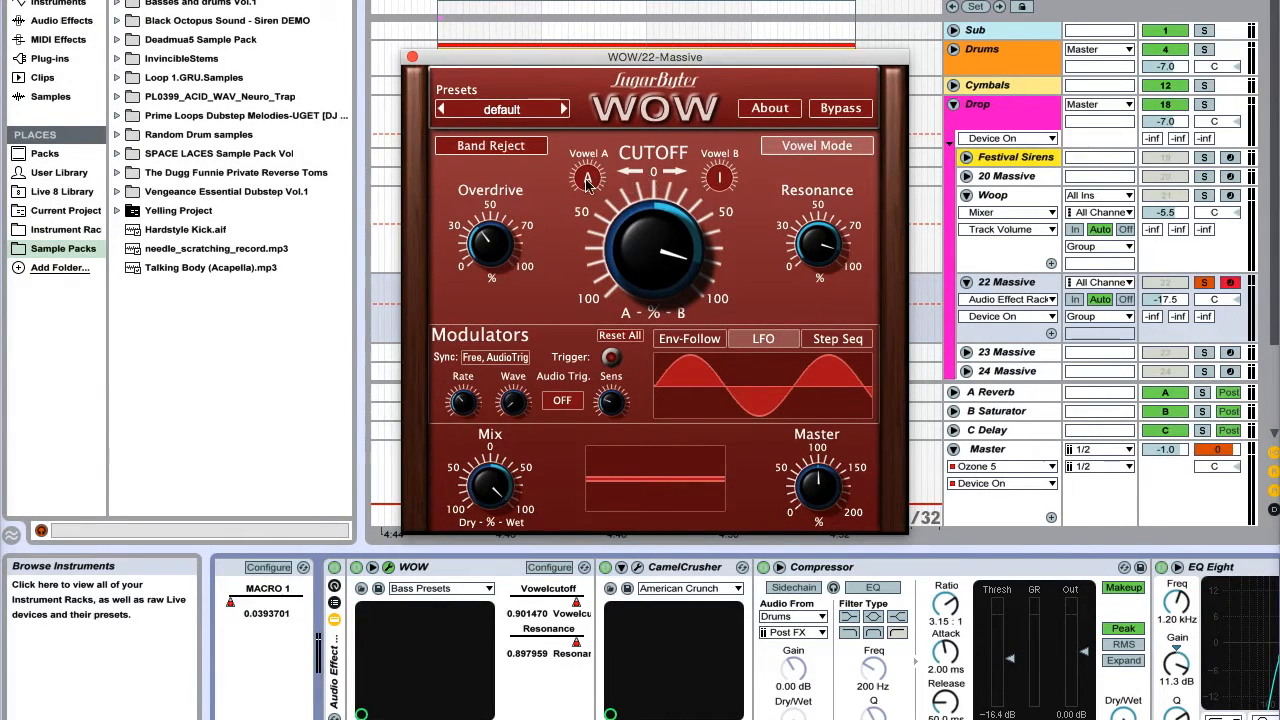
pyautogui.moveTo(728, 188); pyautogui.dragTo(734, 143)
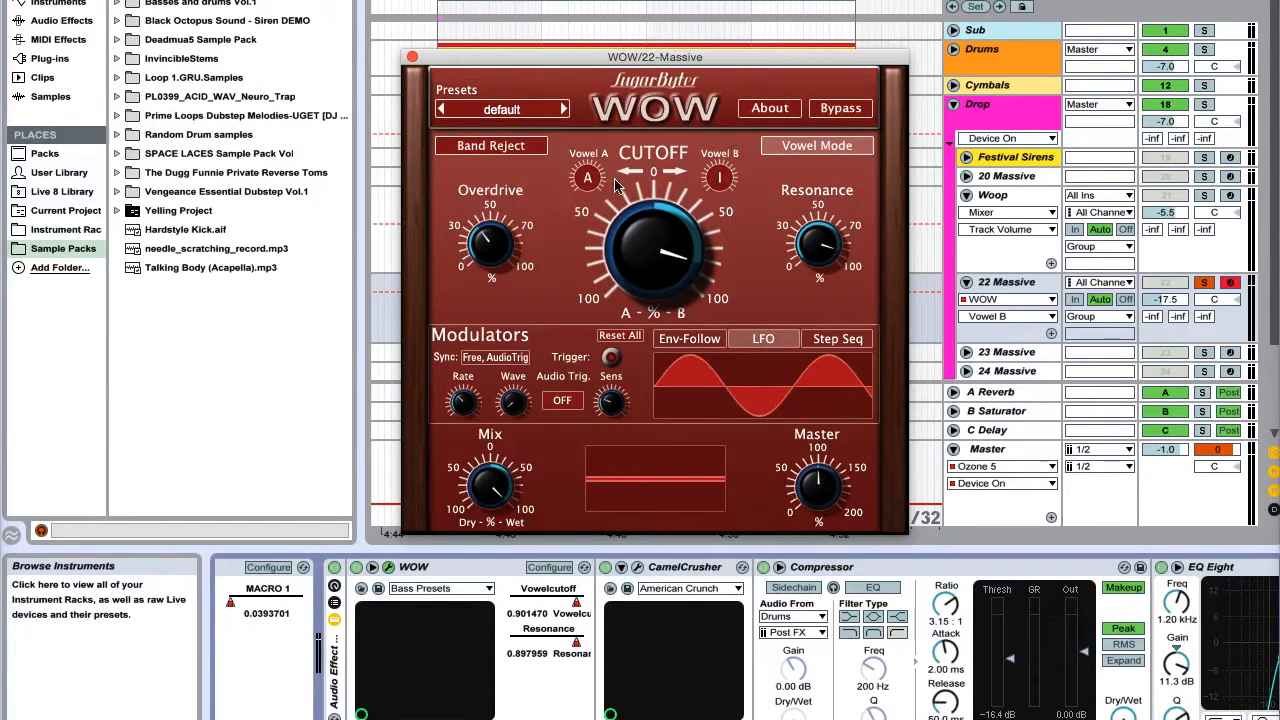
# Review WOW's filter types, choose Band Reject again, and bring up the Overdrive parameter in the track's automation lane.
pyautogui.click(505, 146)
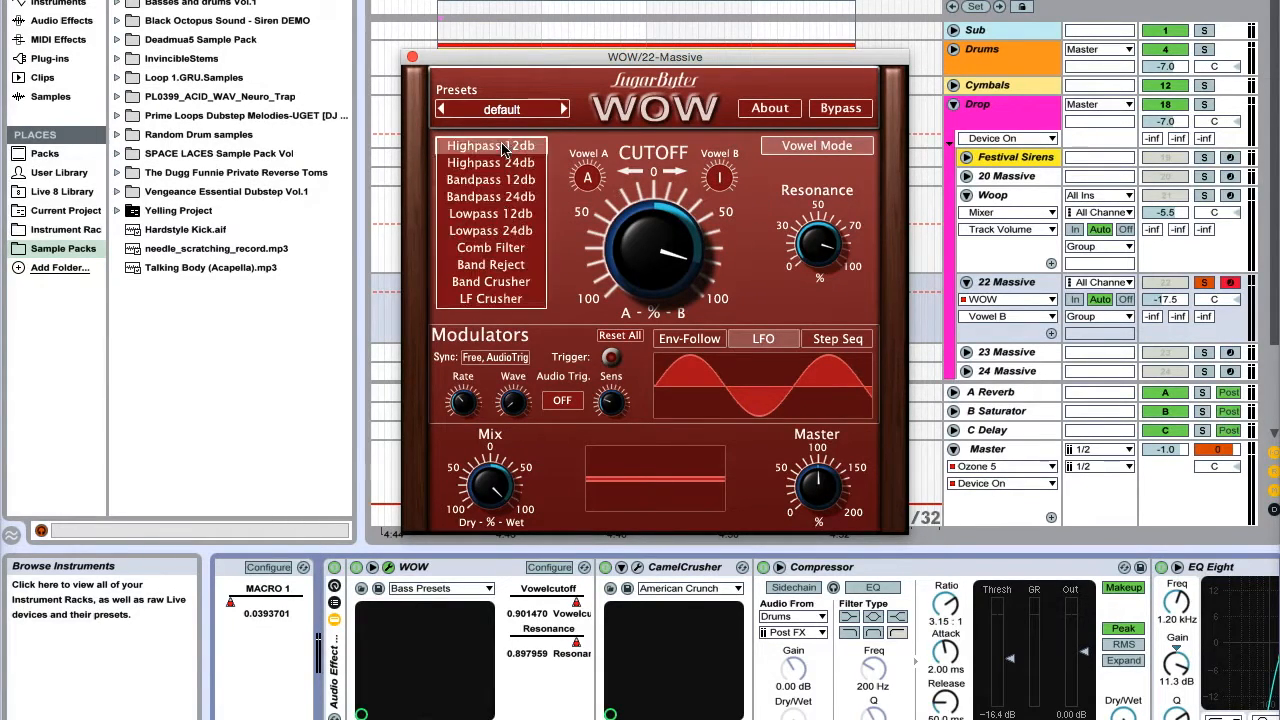
pyautogui.click(505, 266)
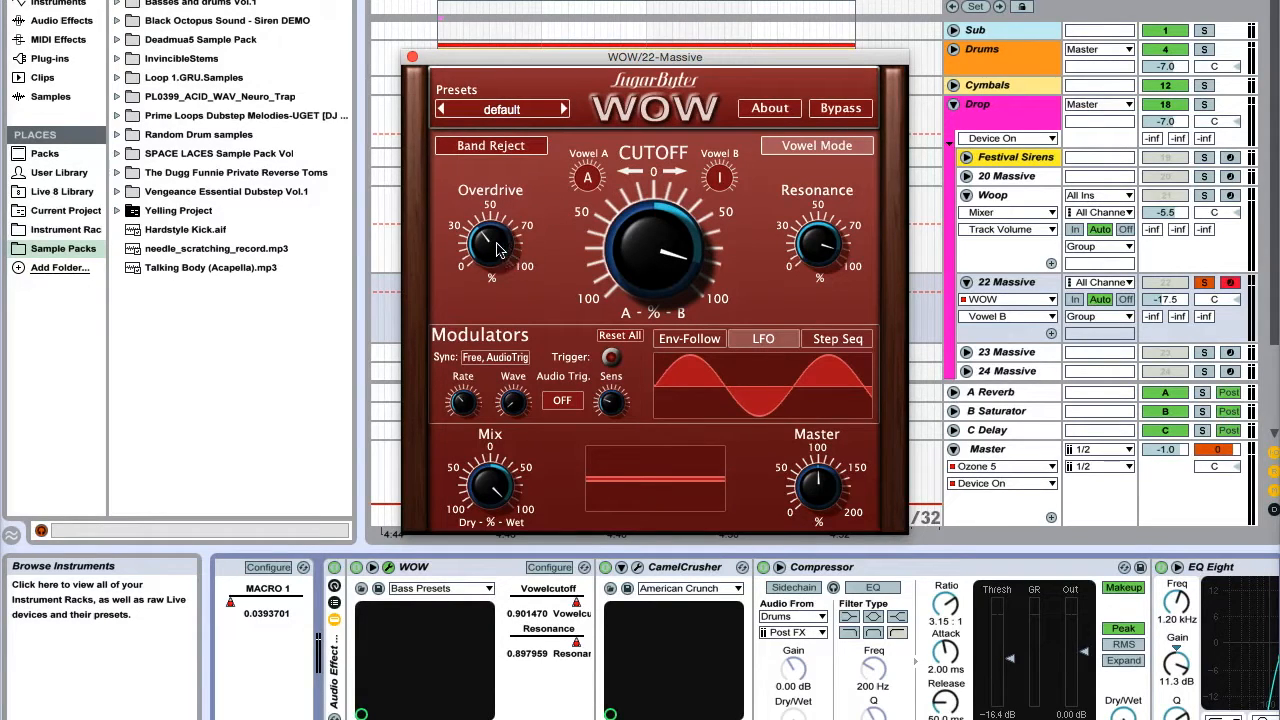
pyautogui.click(491, 248)
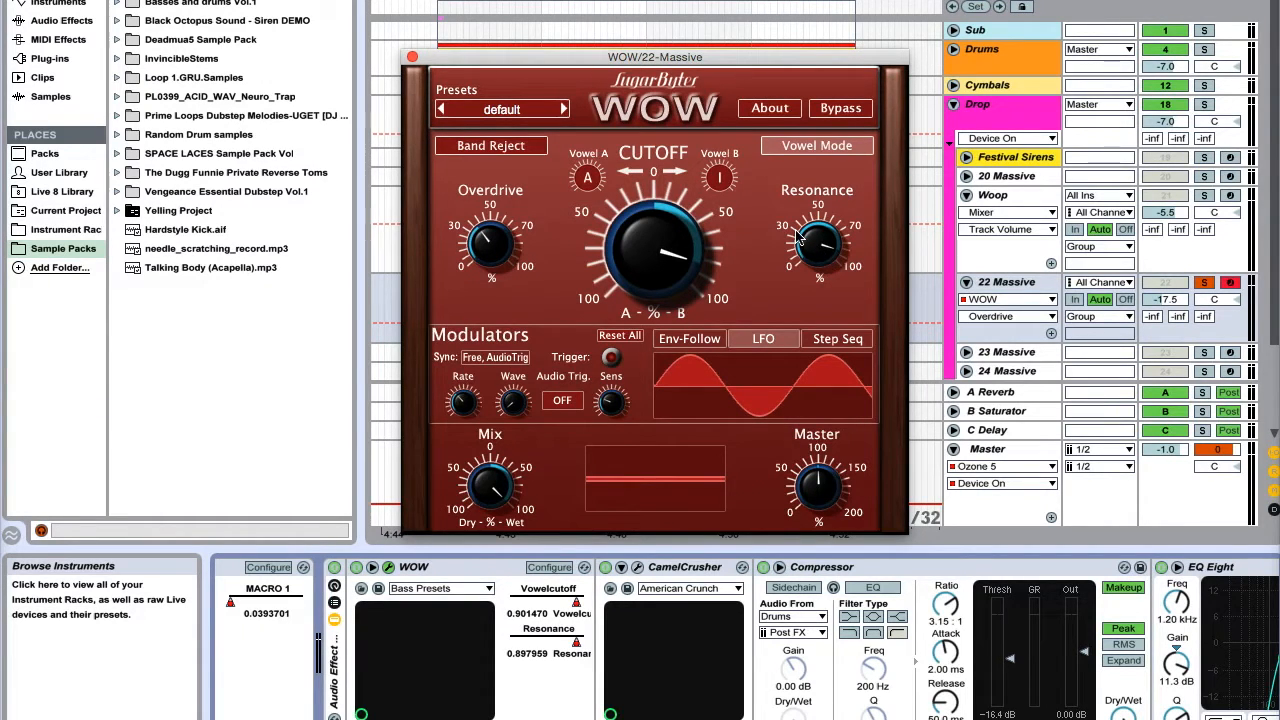
# Display WOW's Vowelcutoff automation on the 22 Massive track and play it back to watch the cutoff move, then close WOW.
pyautogui.moveTo(678, 65); pyautogui.dragTo(239, 27)
pyautogui.click(282, 227)
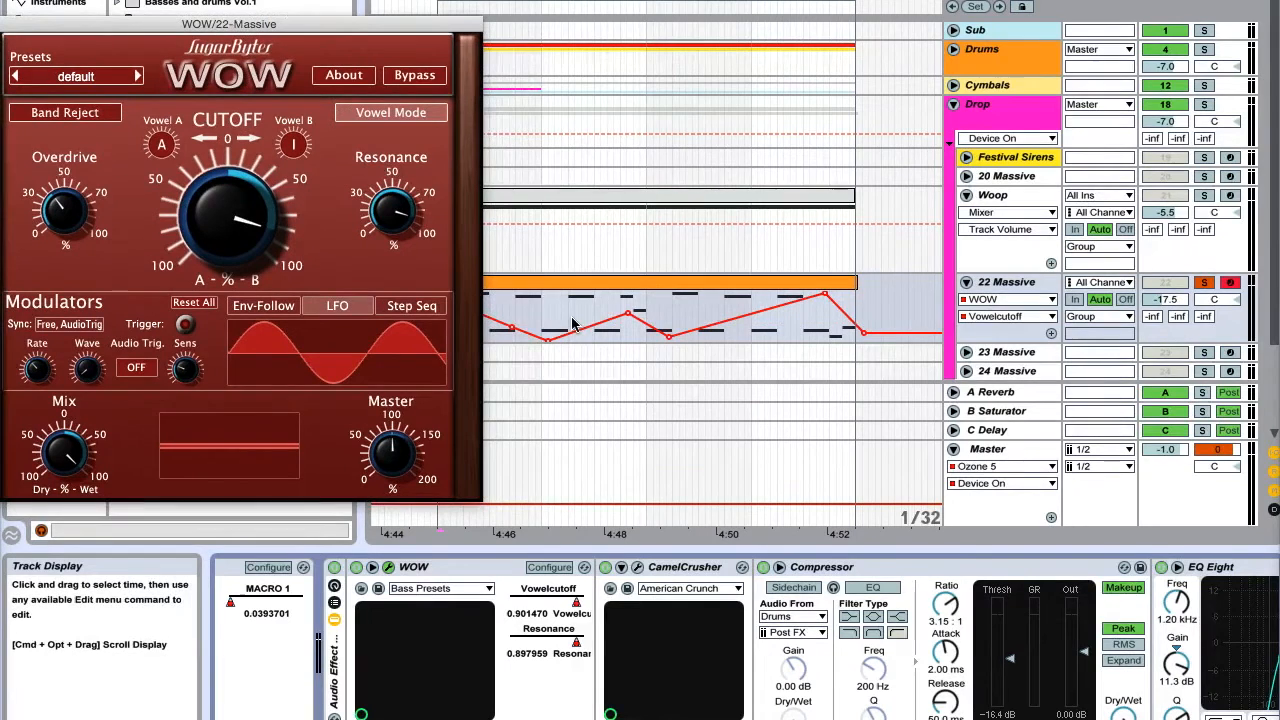
pyautogui.click(535, 318)
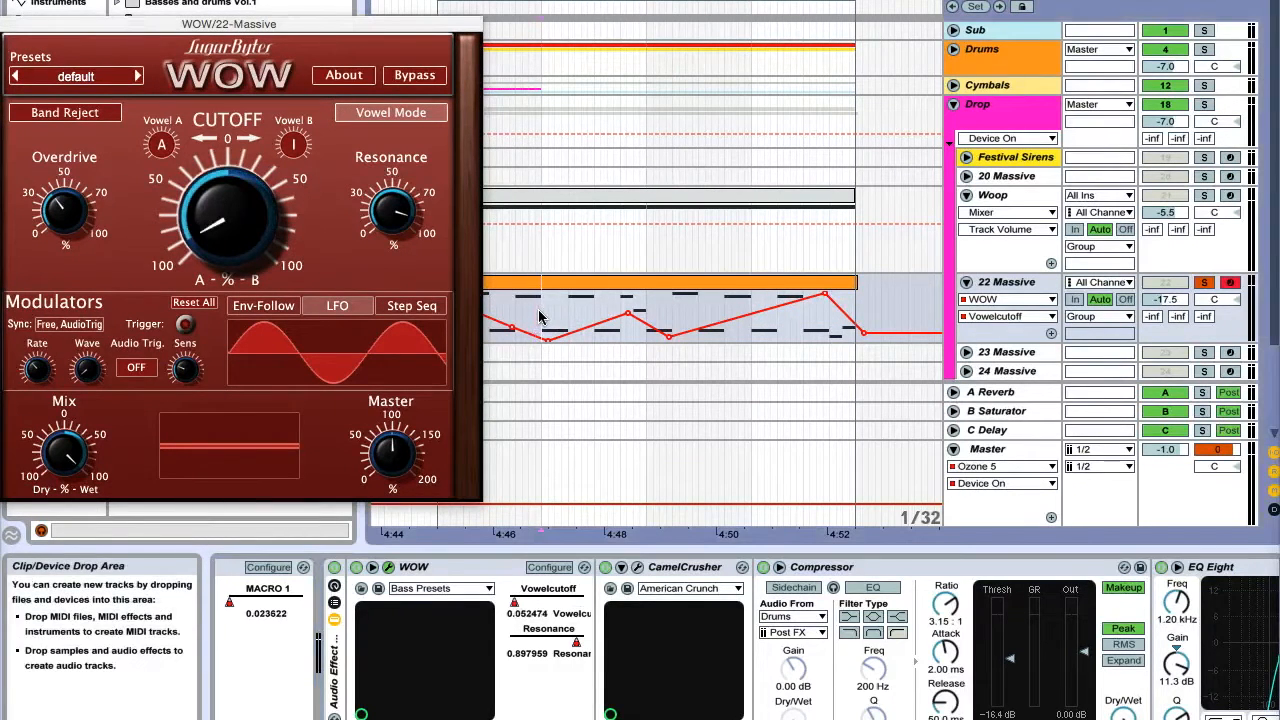
pyautogui.press('space')
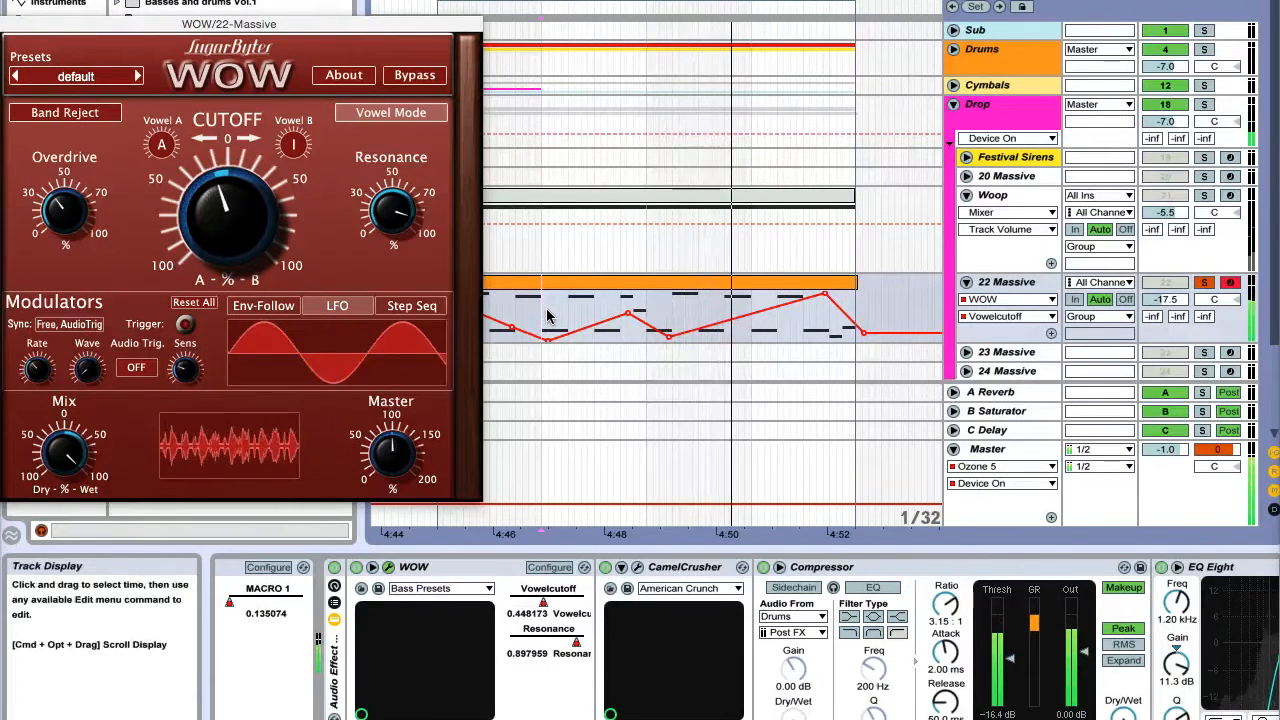
pyautogui.press('space')
pyautogui.click(9, 21)
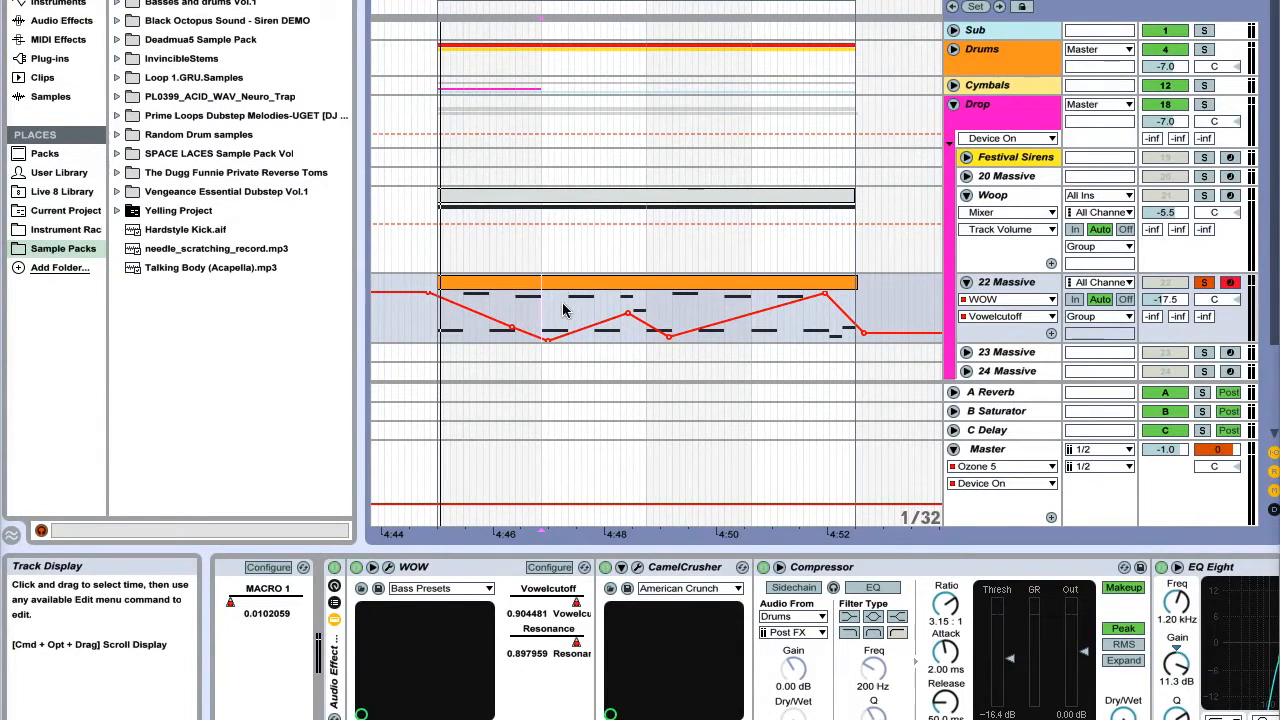
# Open the CamelCrusher editor from the 22 Massive chain and move its window fully into view.
pyautogui.scroll(-3, 621, 298)
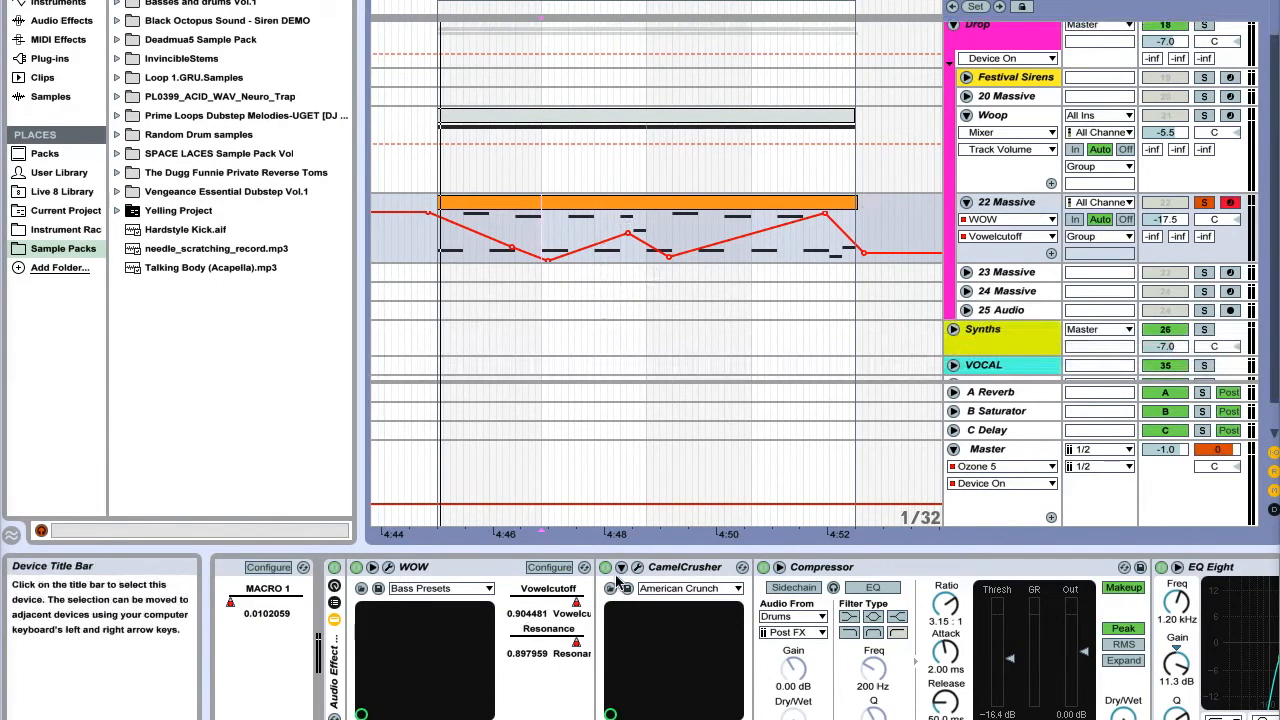
pyautogui.hscroll(3, 648, 583)
pyautogui.click(517, 569)
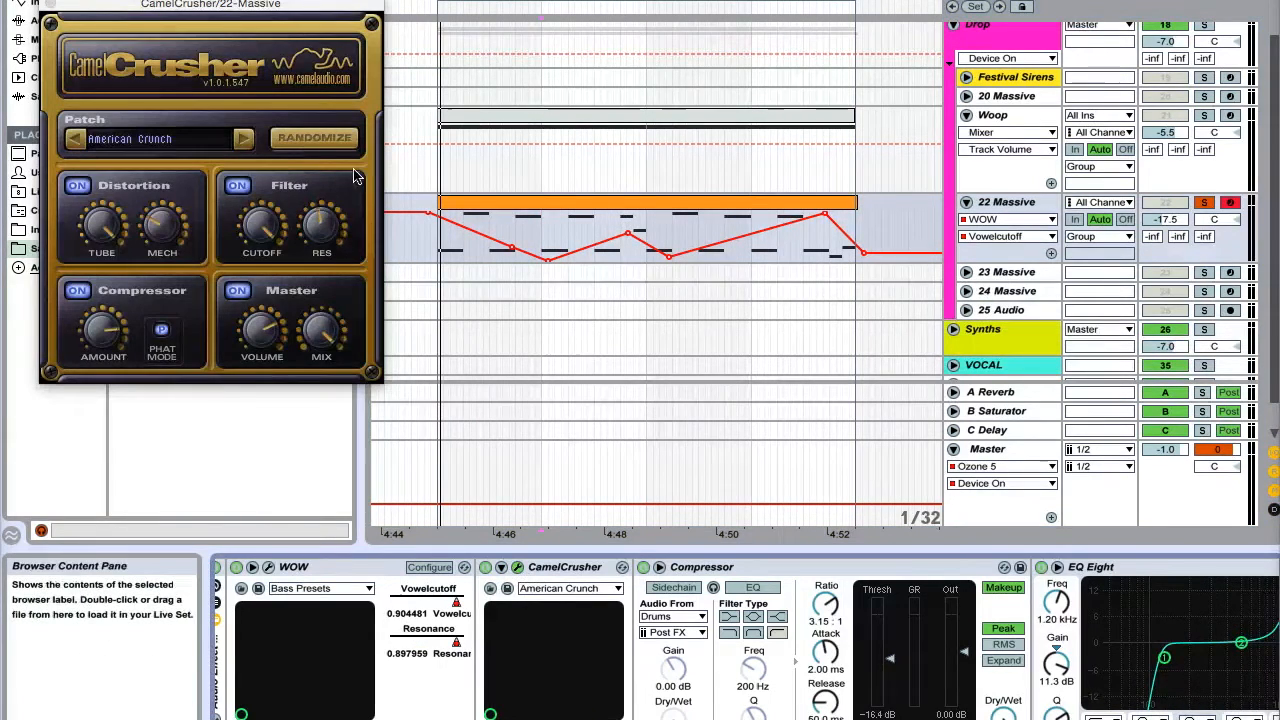
pyautogui.moveTo(244, 20); pyautogui.dragTo(549, 59)
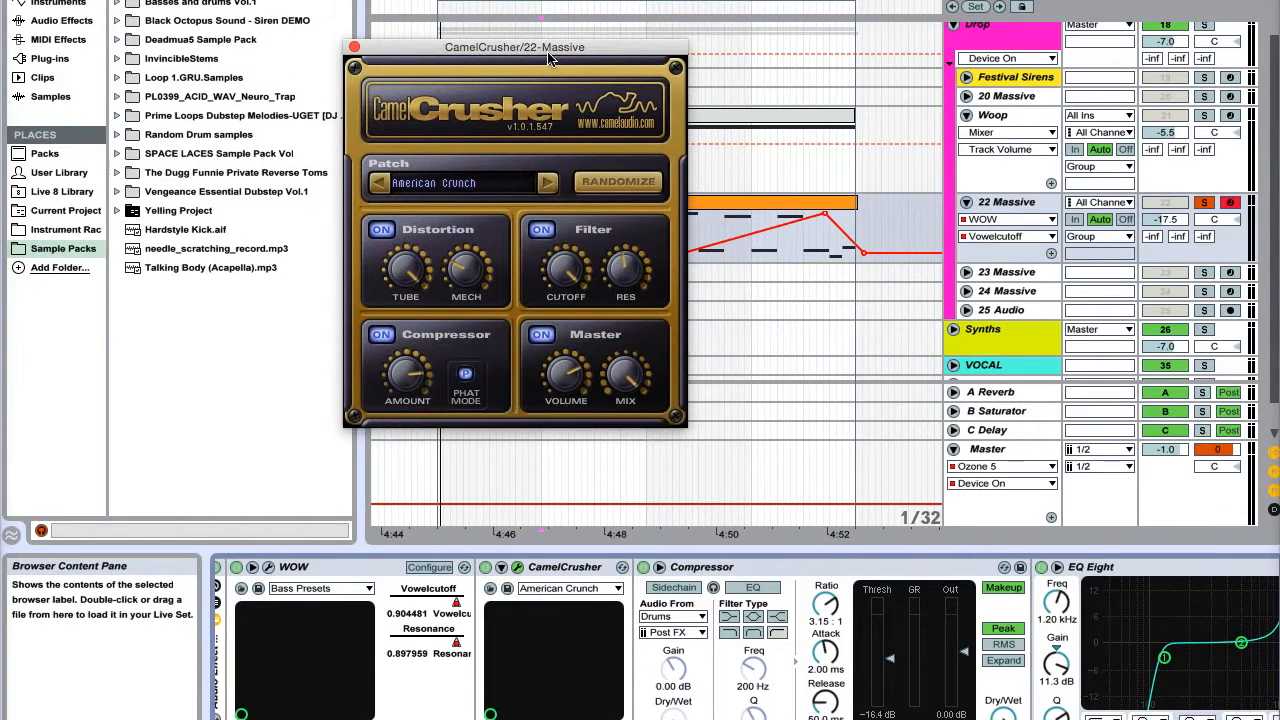
# Close the CamelCrusher editor and select the Compressor that follows it in the 22 Massive chain.
pyautogui.click(354, 48)
pyautogui.hscroll(5, 712, 640)
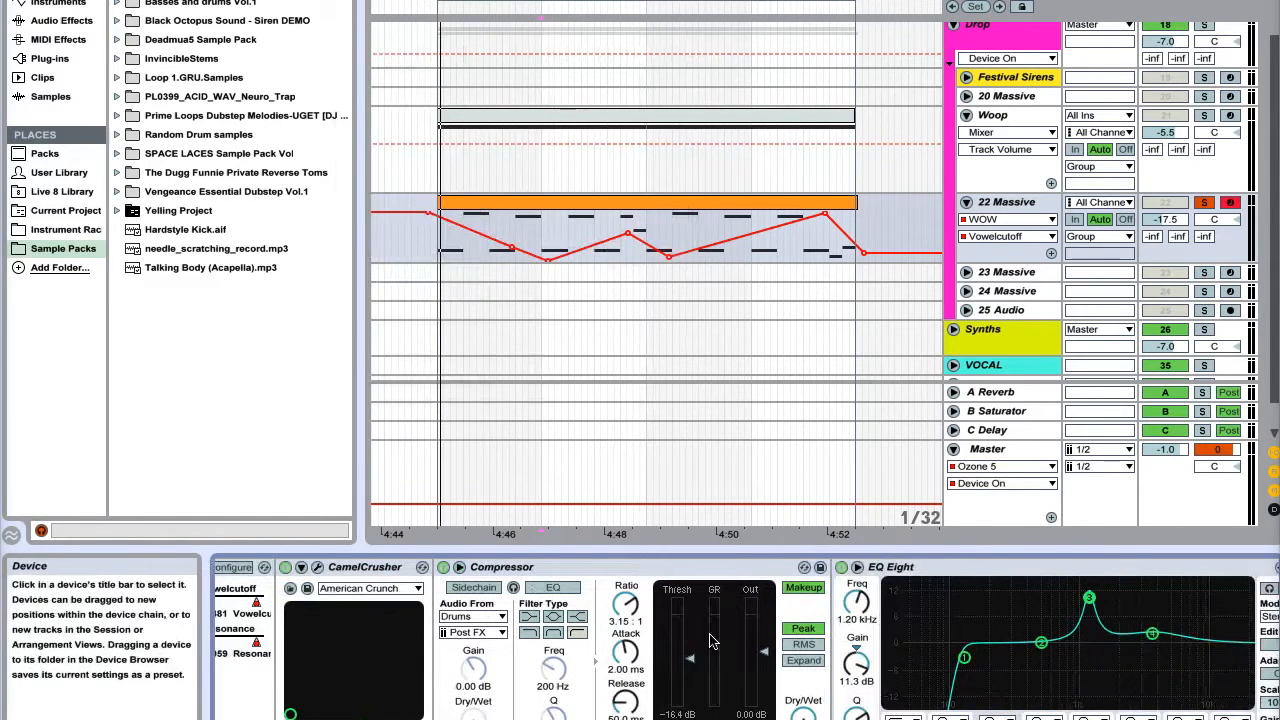
pyautogui.click(587, 575)
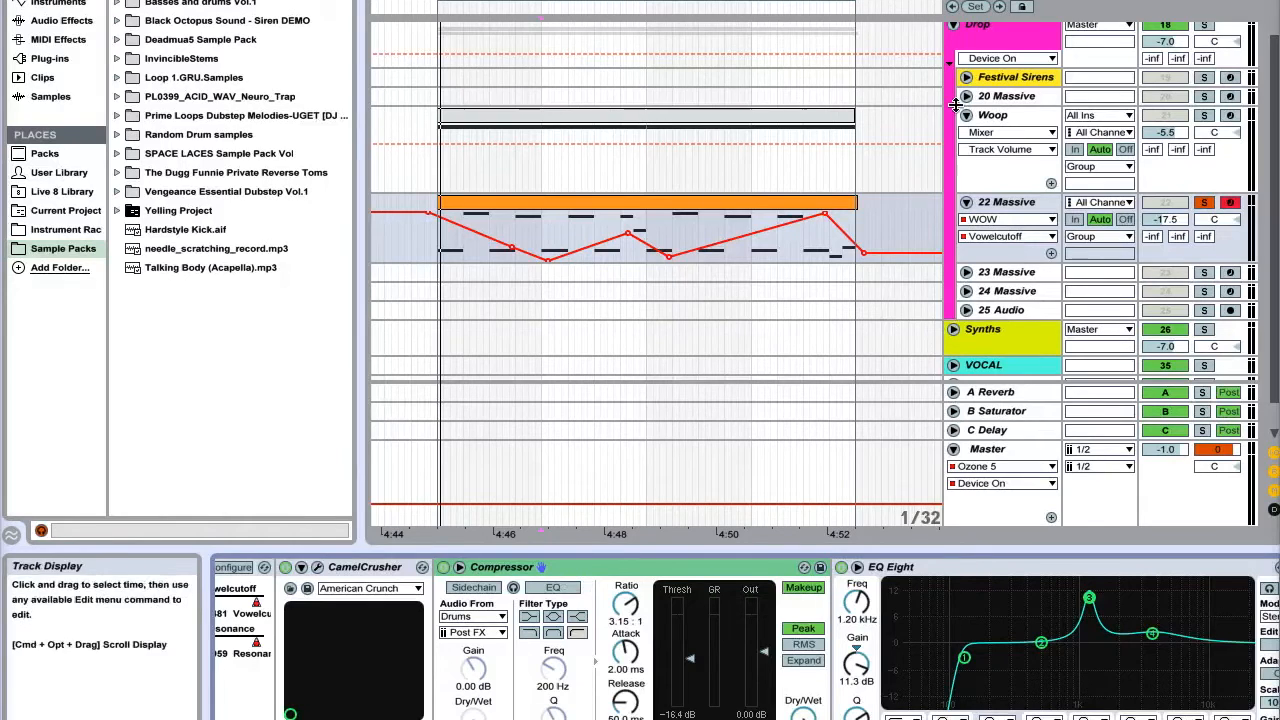
# Look at the Drop group's device chain, return to 22 Massive, and display its Compressor's Ext. In On parameter in the automation lane.
pyautogui.click(985, 28)
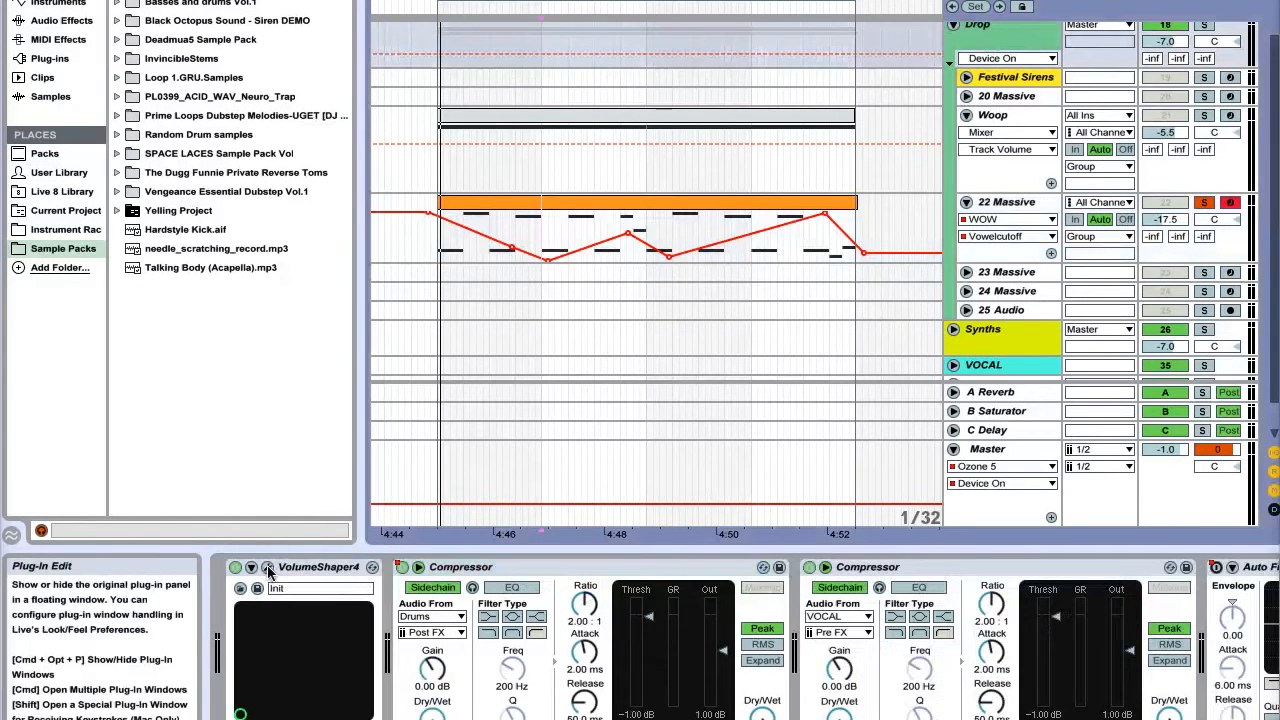
pyautogui.click(1020, 204)
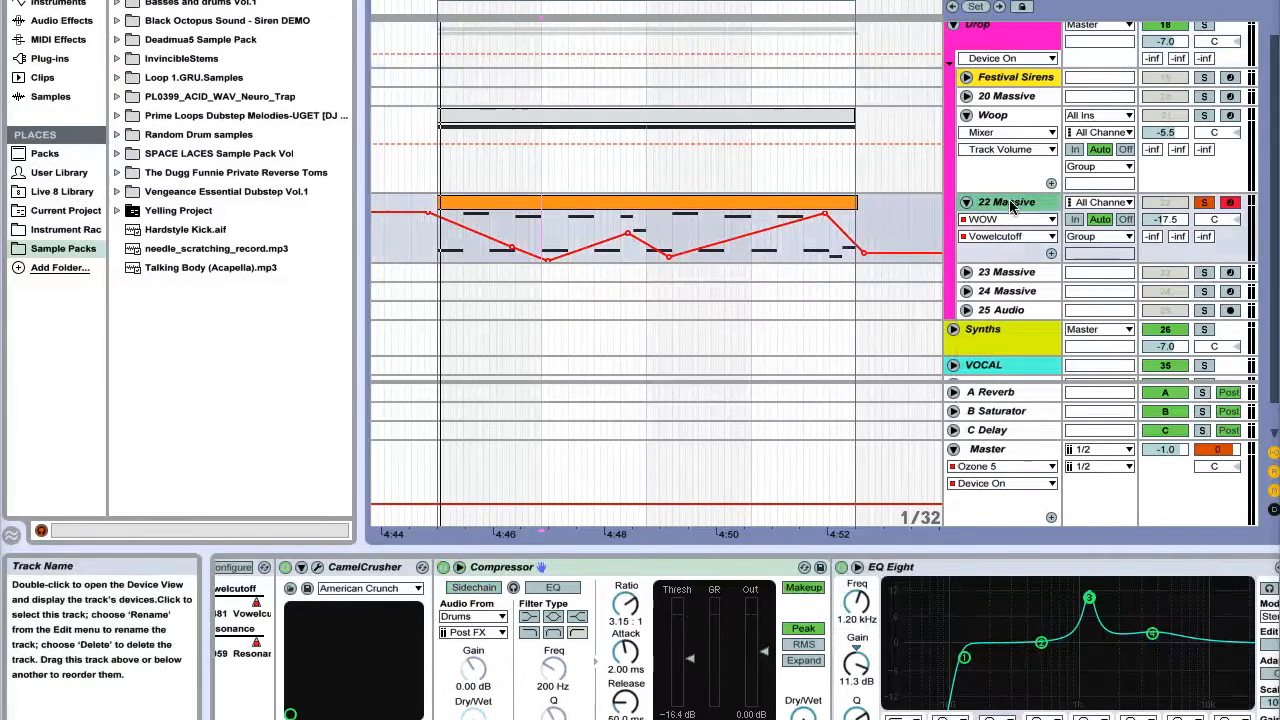
pyautogui.click(477, 594)
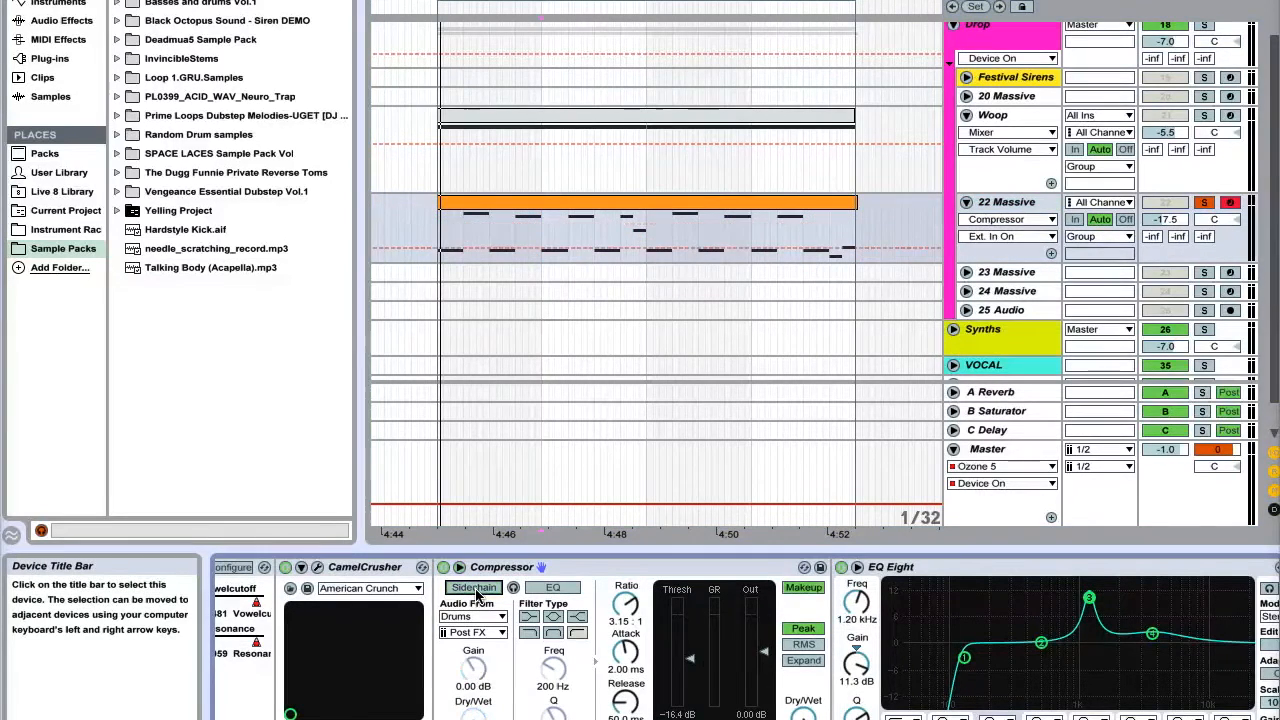
# Bypass EQ Eight on 22 Massive, play the loop, and re-enable the EQ to compare the sound.
pyautogui.hscroll(3, 776, 608)
pyautogui.click(622, 573)
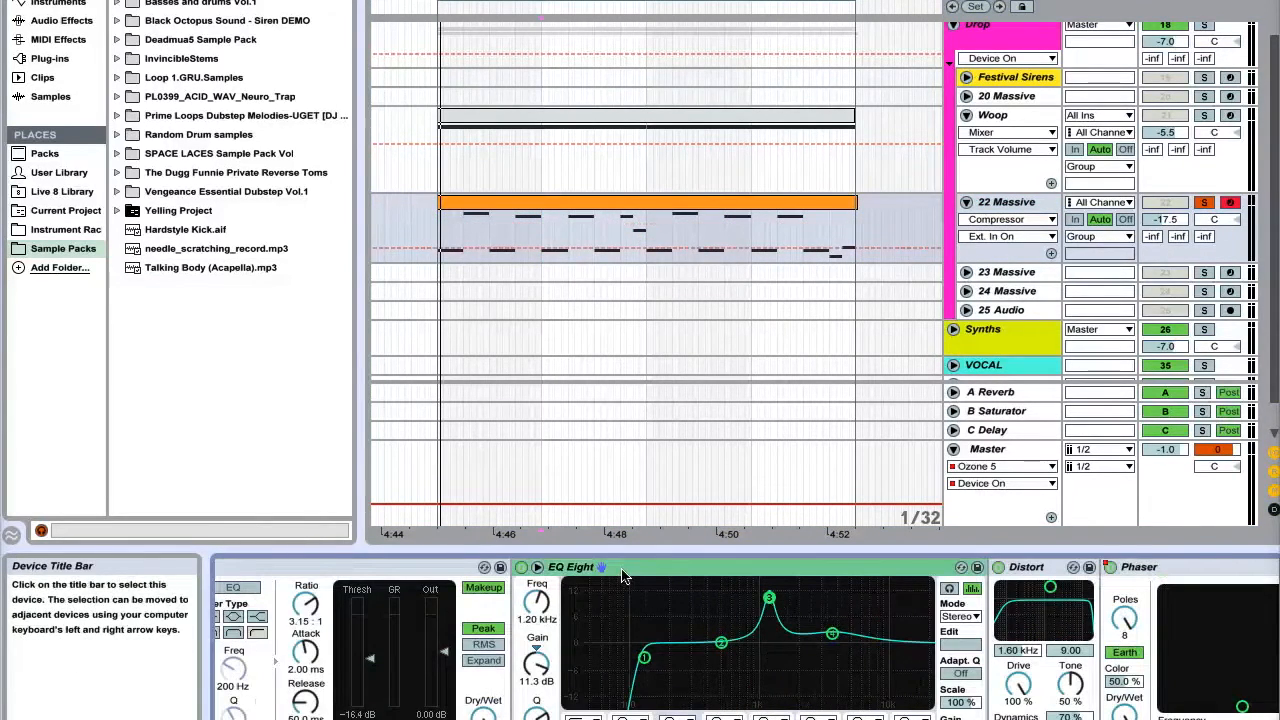
pyautogui.click(521, 567)
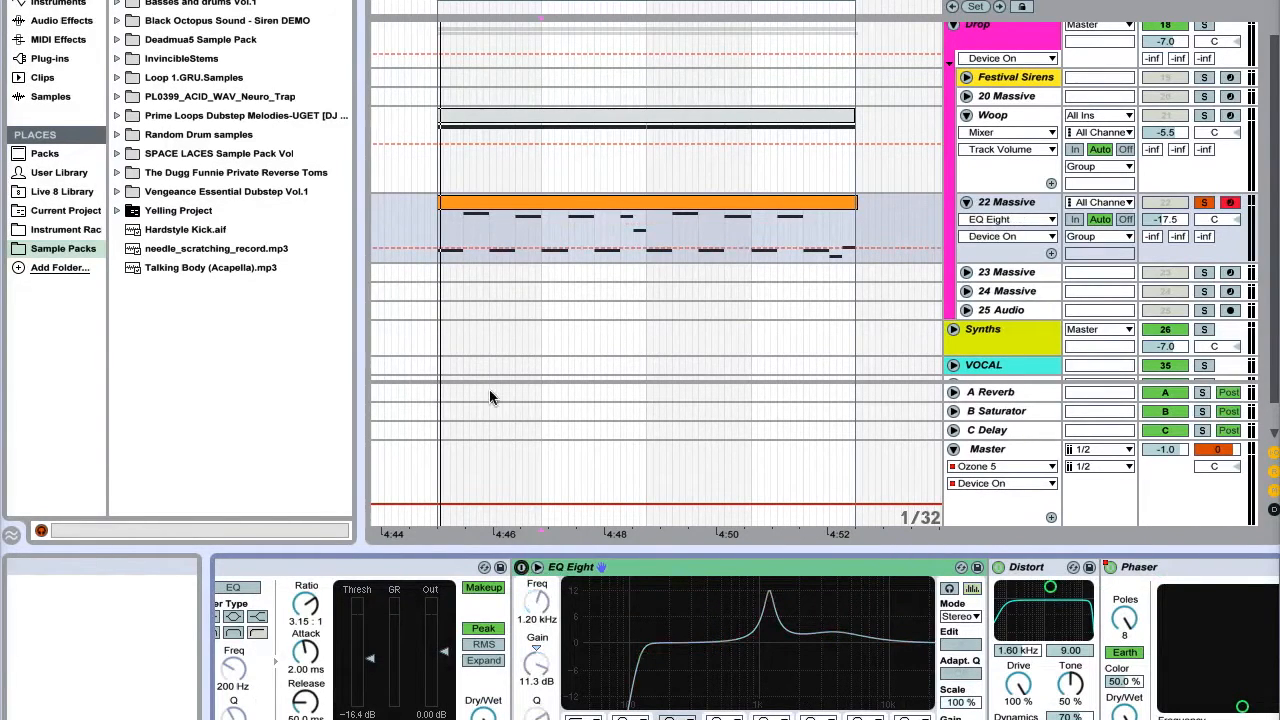
pyautogui.press('space')
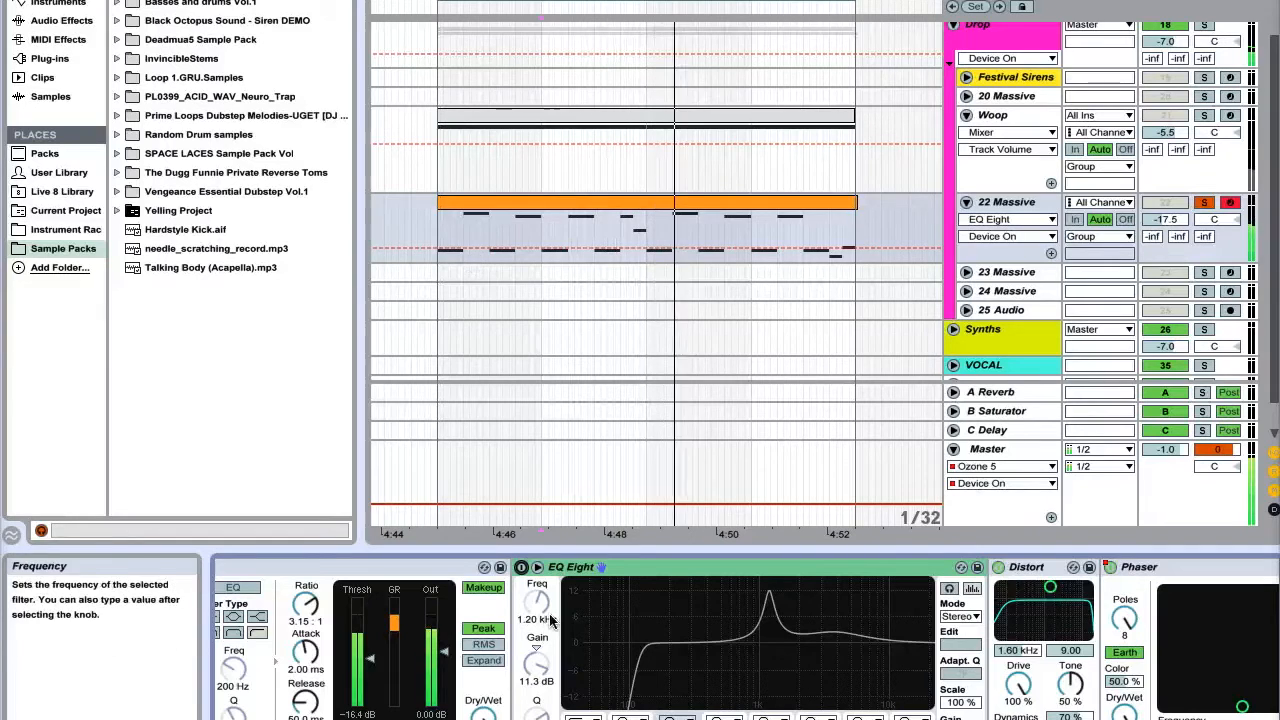
pyautogui.click(521, 567)
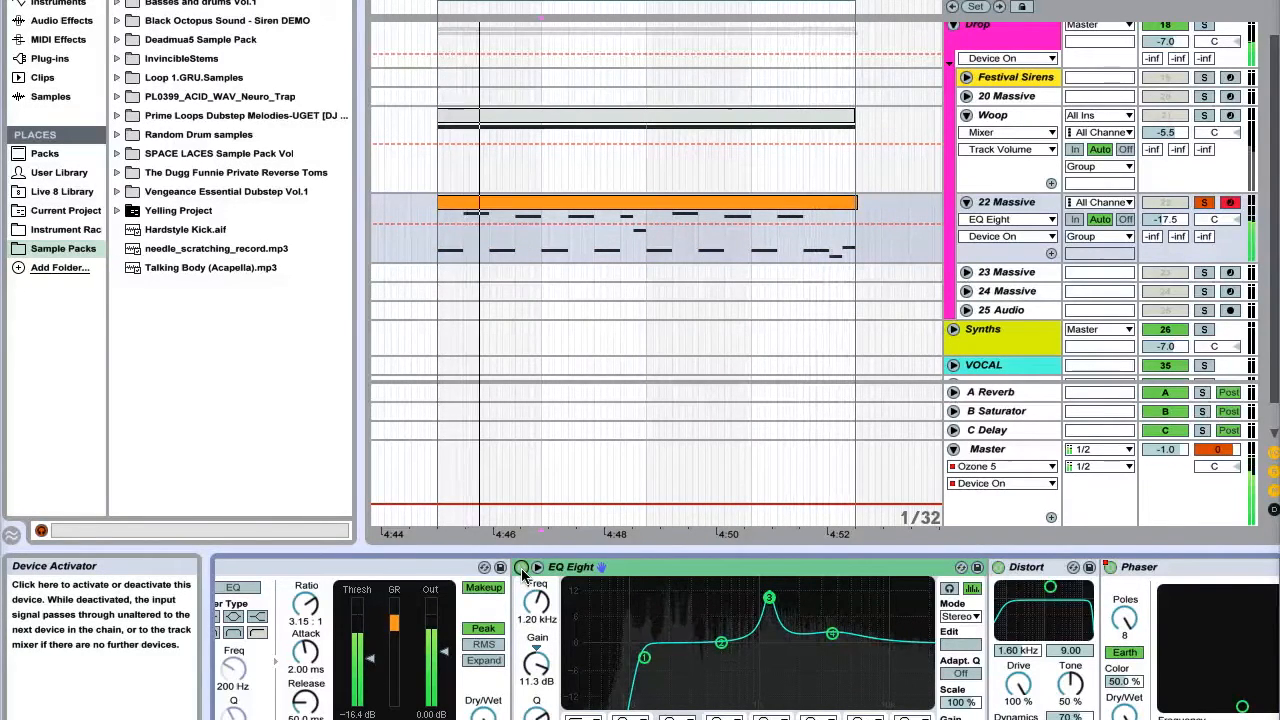
# Stop playback and review the Distort and Phaser devices in the 22 Massive chain.
pyautogui.hscroll(5, 785, 668)
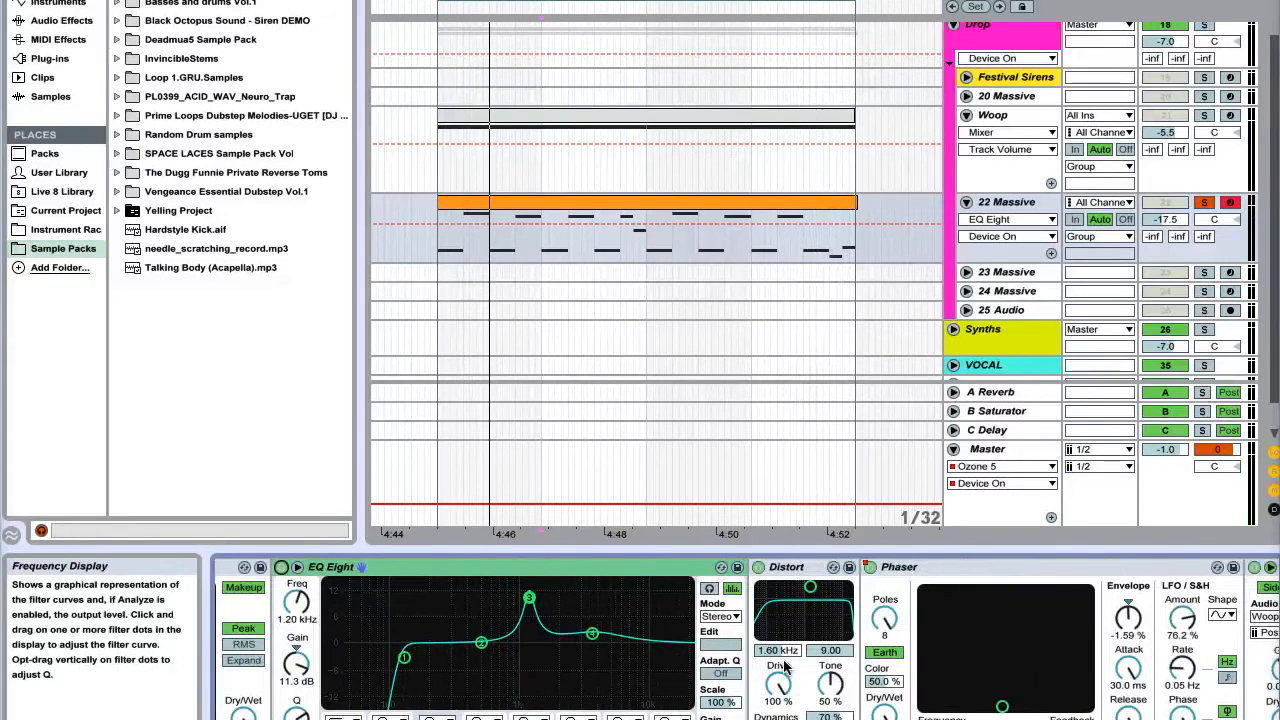
pyautogui.click(727, 572)
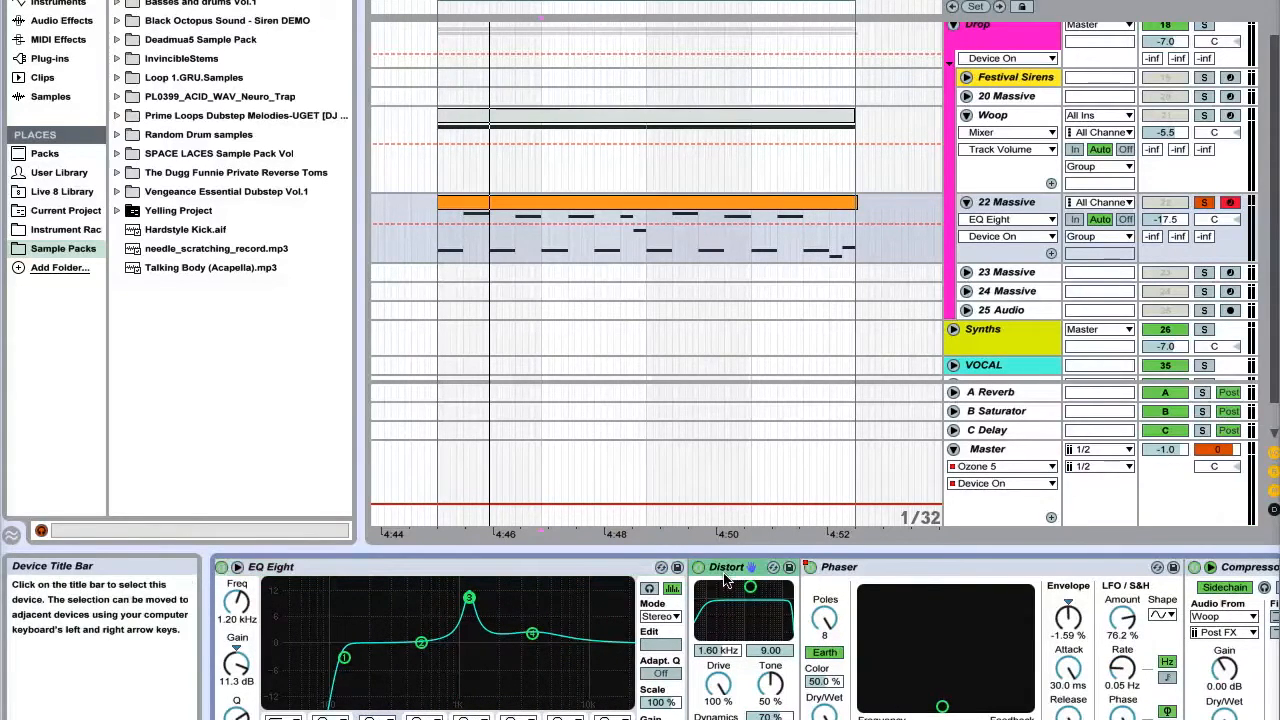
pyautogui.hscroll(2, 675, 700)
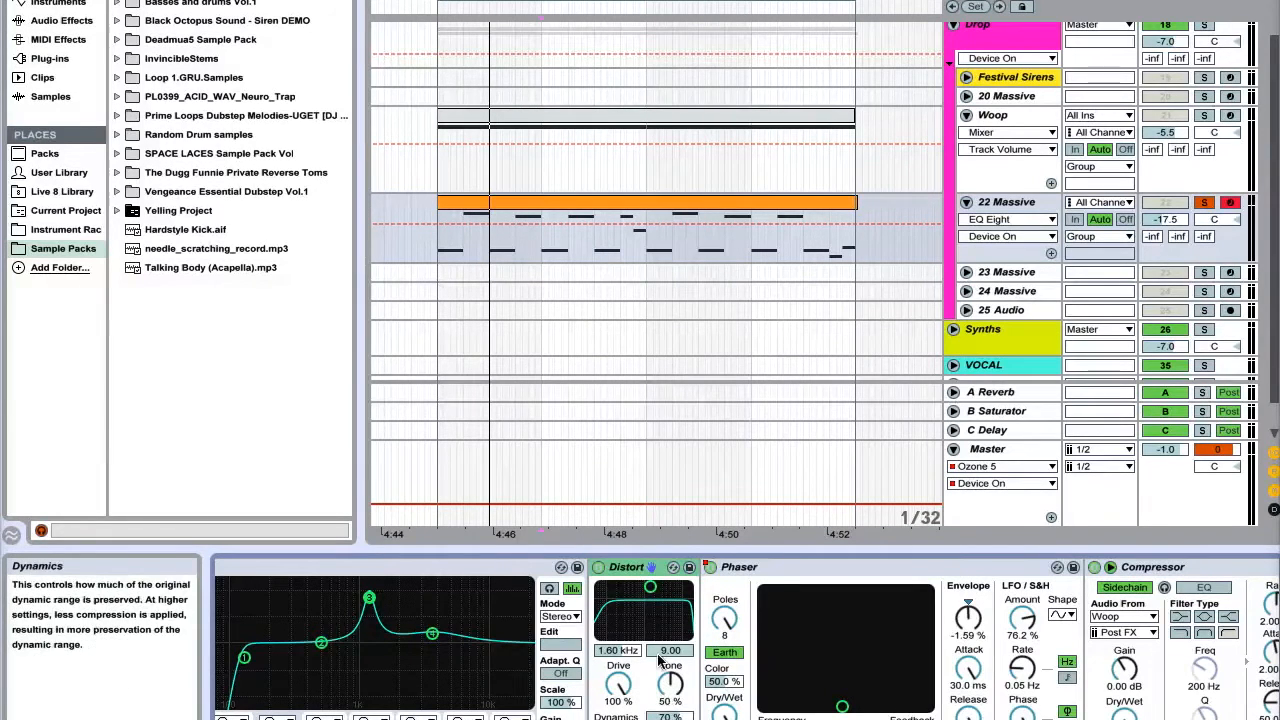
pyautogui.hscroll(3, 645, 578)
pyautogui.click(640, 568)
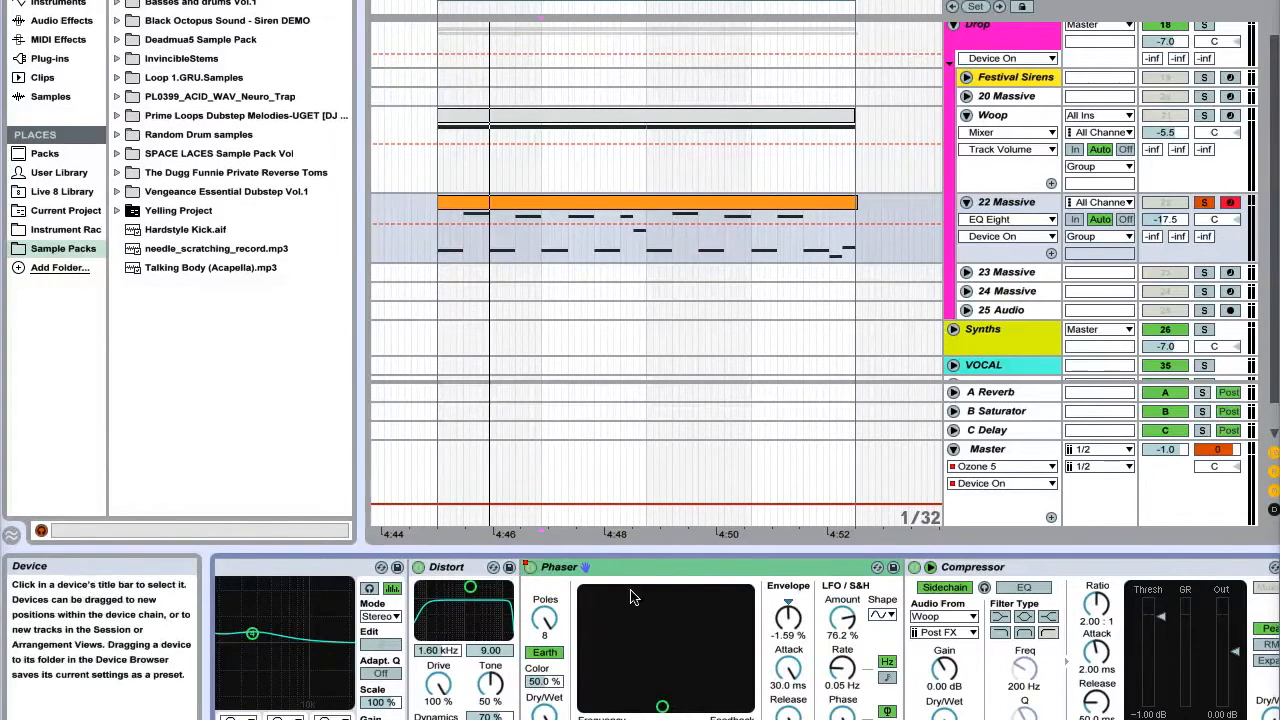
# Examine the sidechained Compressor after the Phaser, which takes its audio from Woop.
pyautogui.hscroll(6, 632, 596)
pyautogui.hscroll(1, 632, 596)
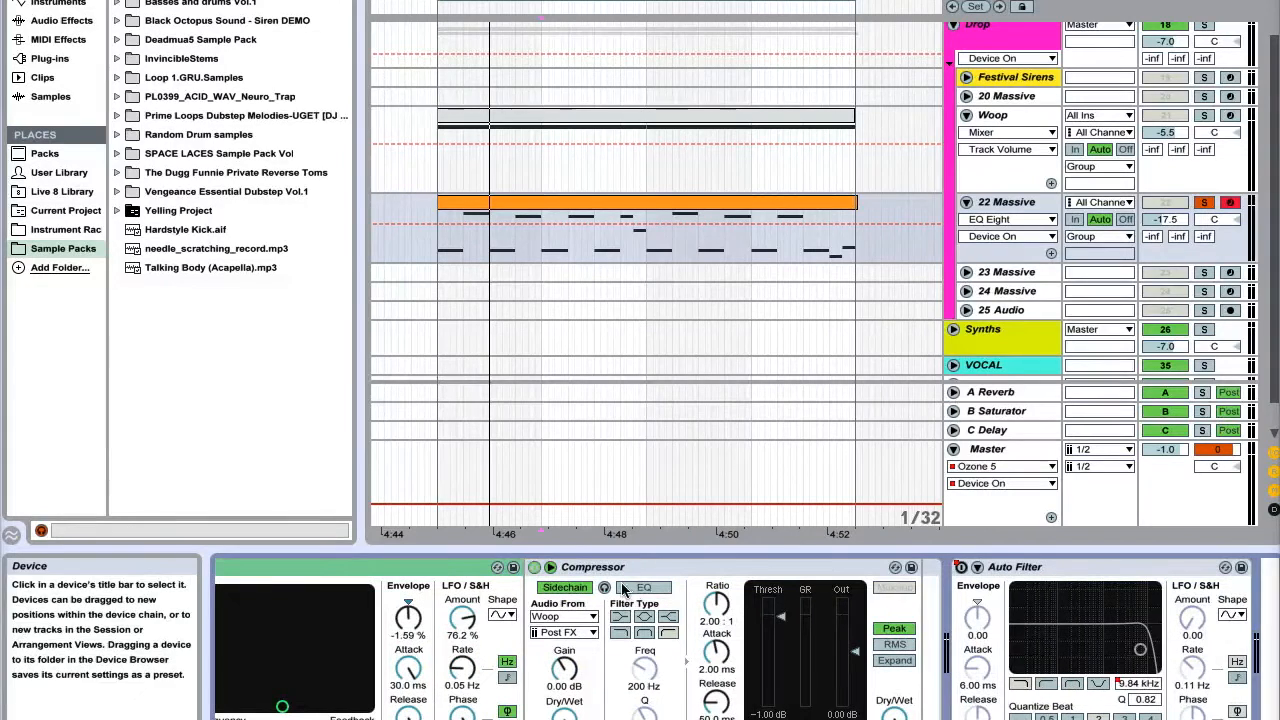
pyautogui.click(648, 572)
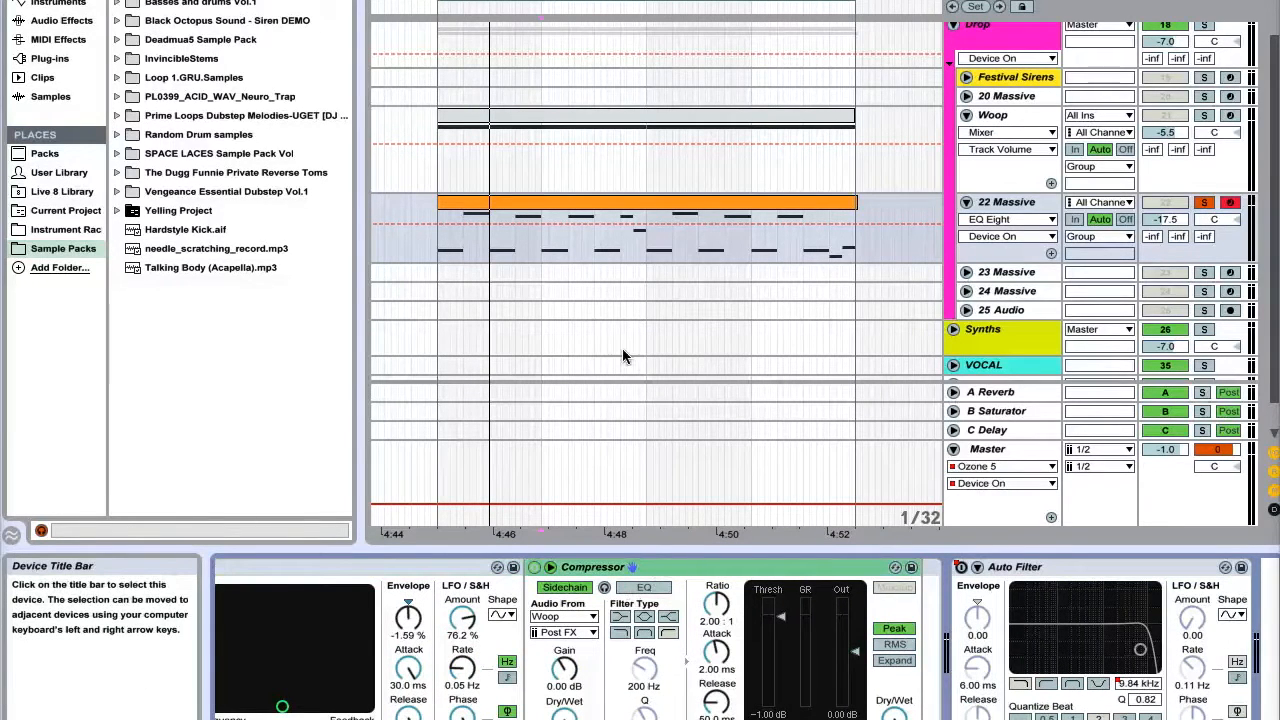
# Solo the Woop track together with 22 Massive, play the loop to hear both, and clear the solos.
pyautogui.click(1007, 118)
pyautogui.click(1204, 115)
pyautogui.press('space')
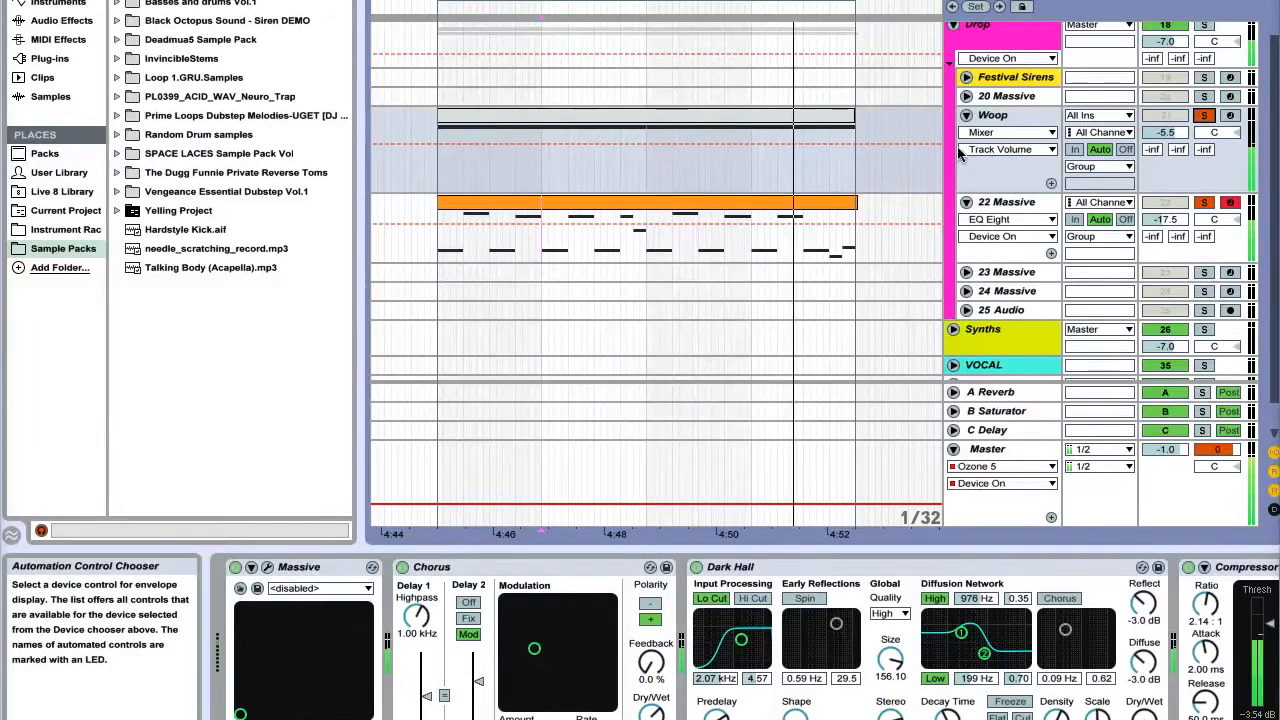
pyautogui.click(1203, 117)
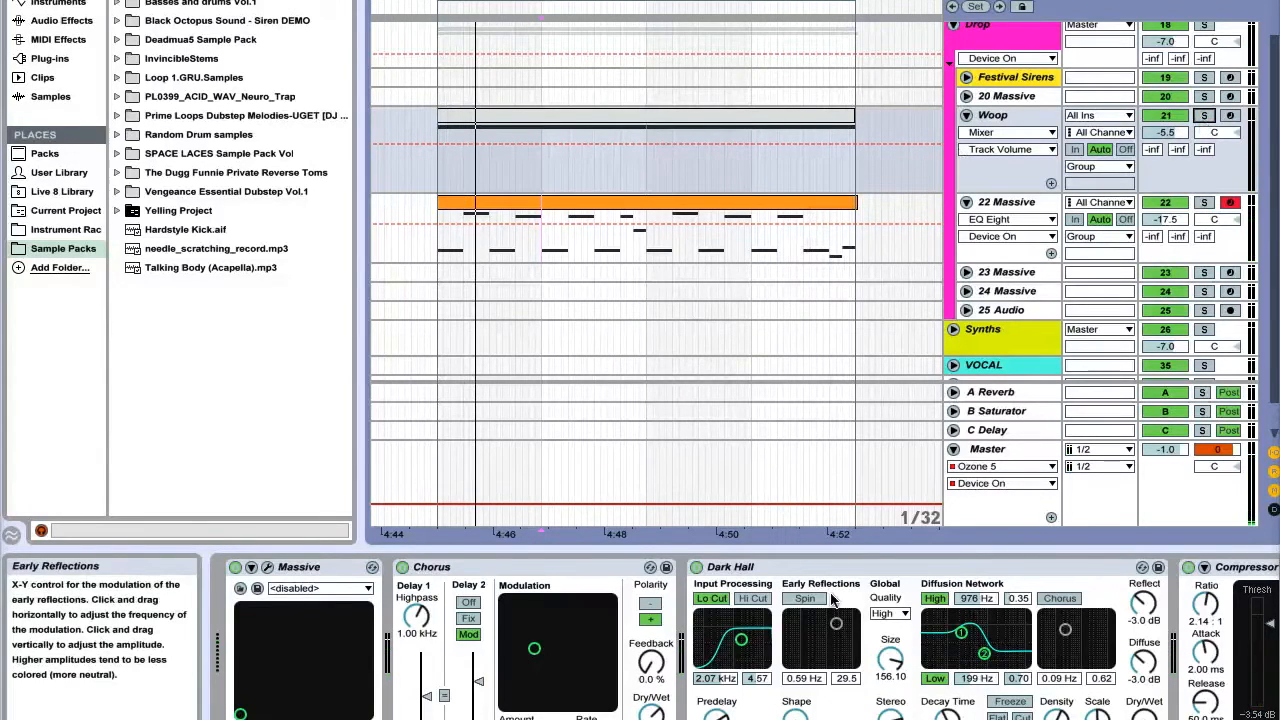
# Review Woop's Dark Hall reverb and its two Compressors, switching the first one to the transfer curve display.
pyautogui.hscroll(4, 740, 568)
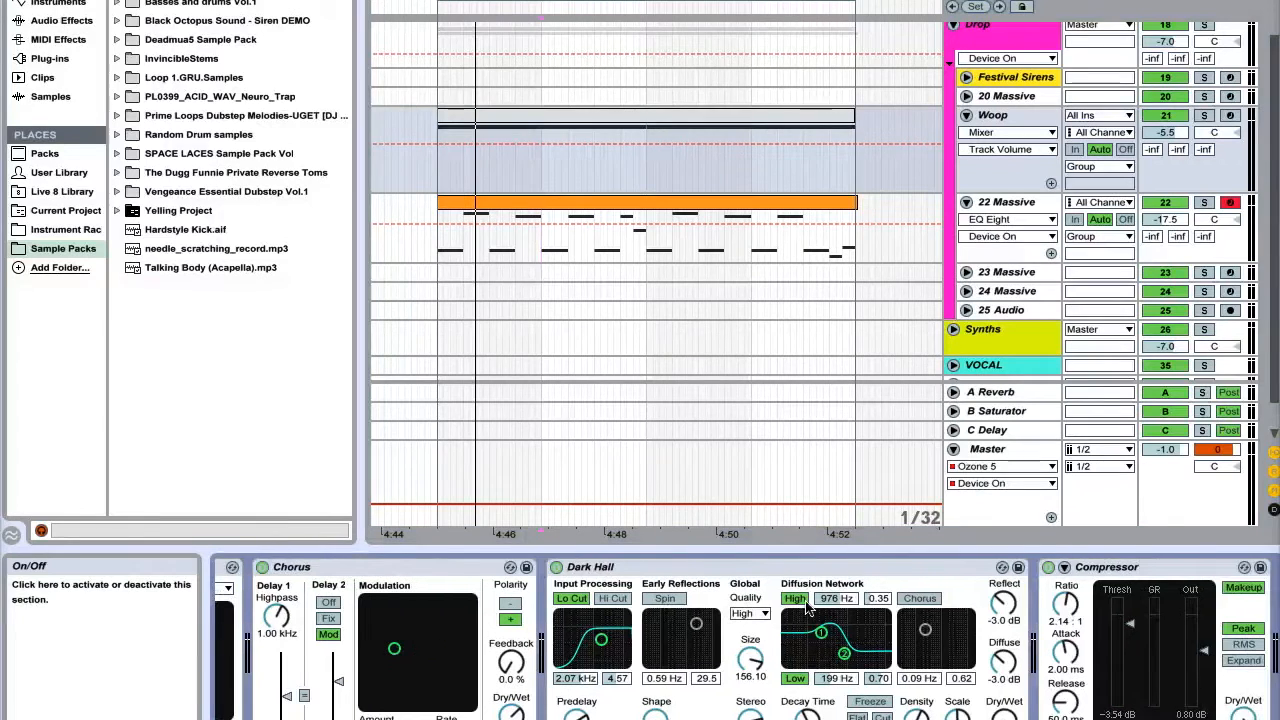
pyautogui.click(698, 571)
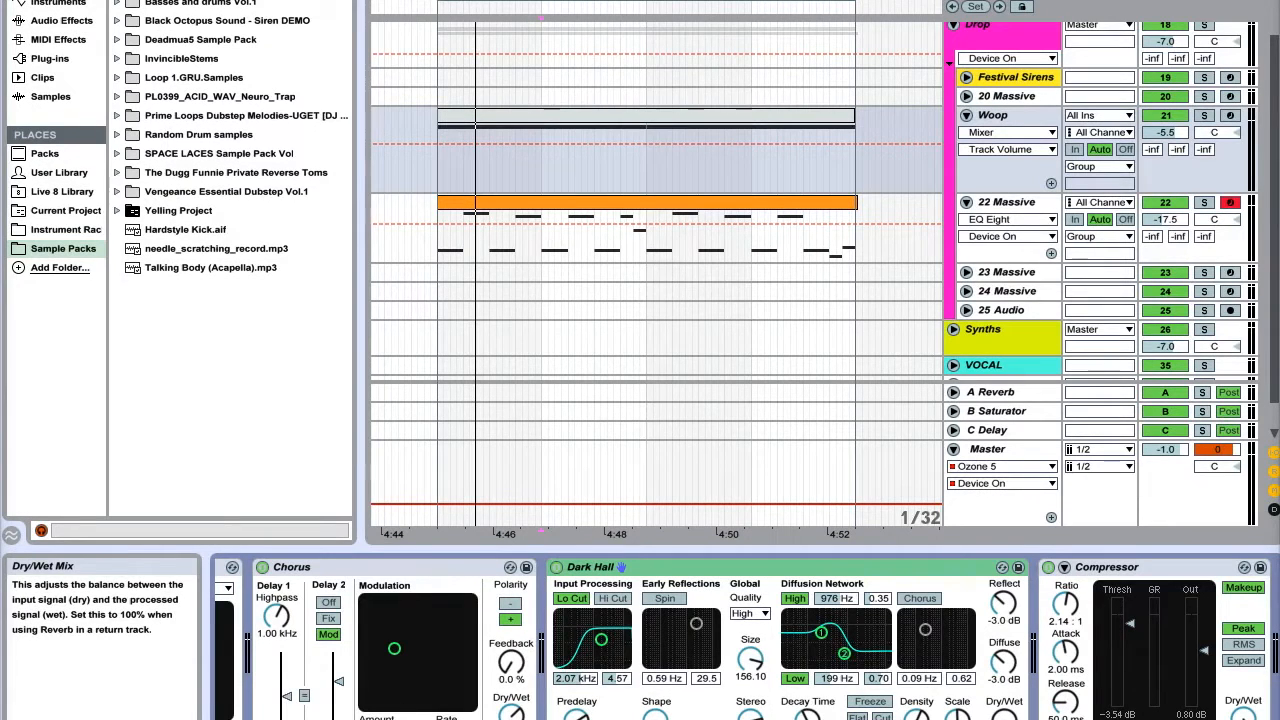
pyautogui.scroll(-6, 950, 648)
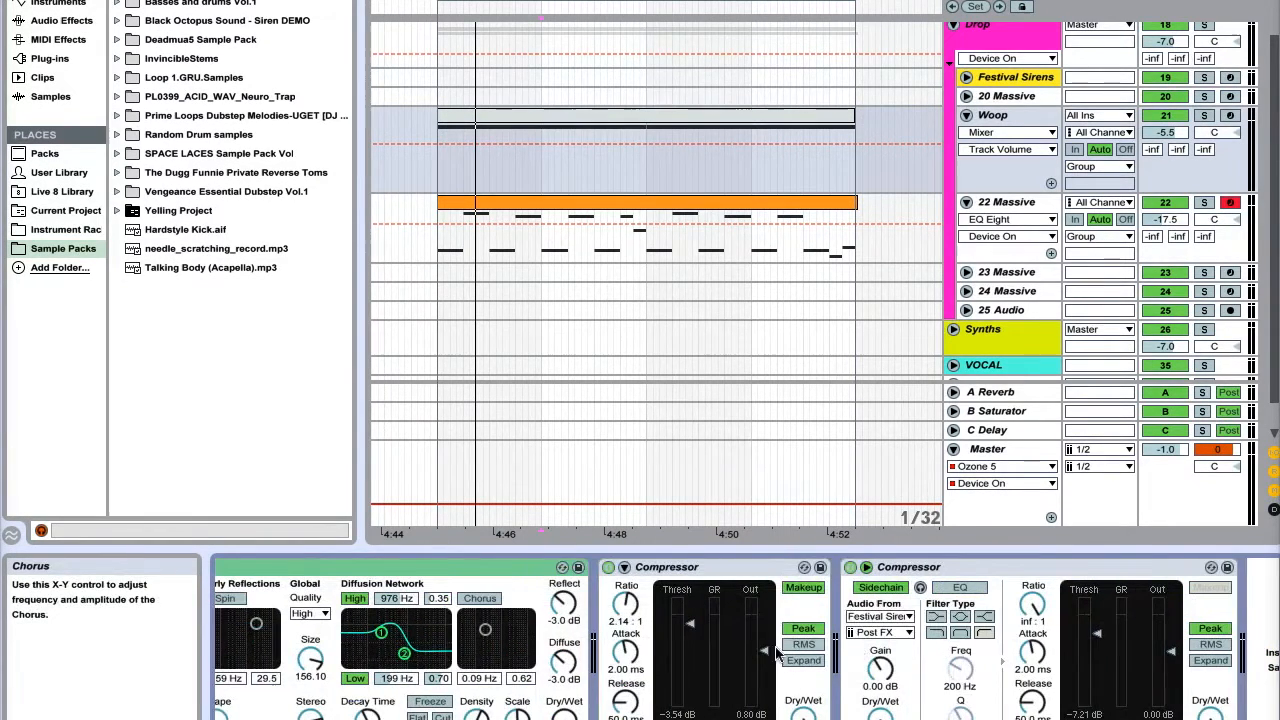
pyautogui.click(712, 719)
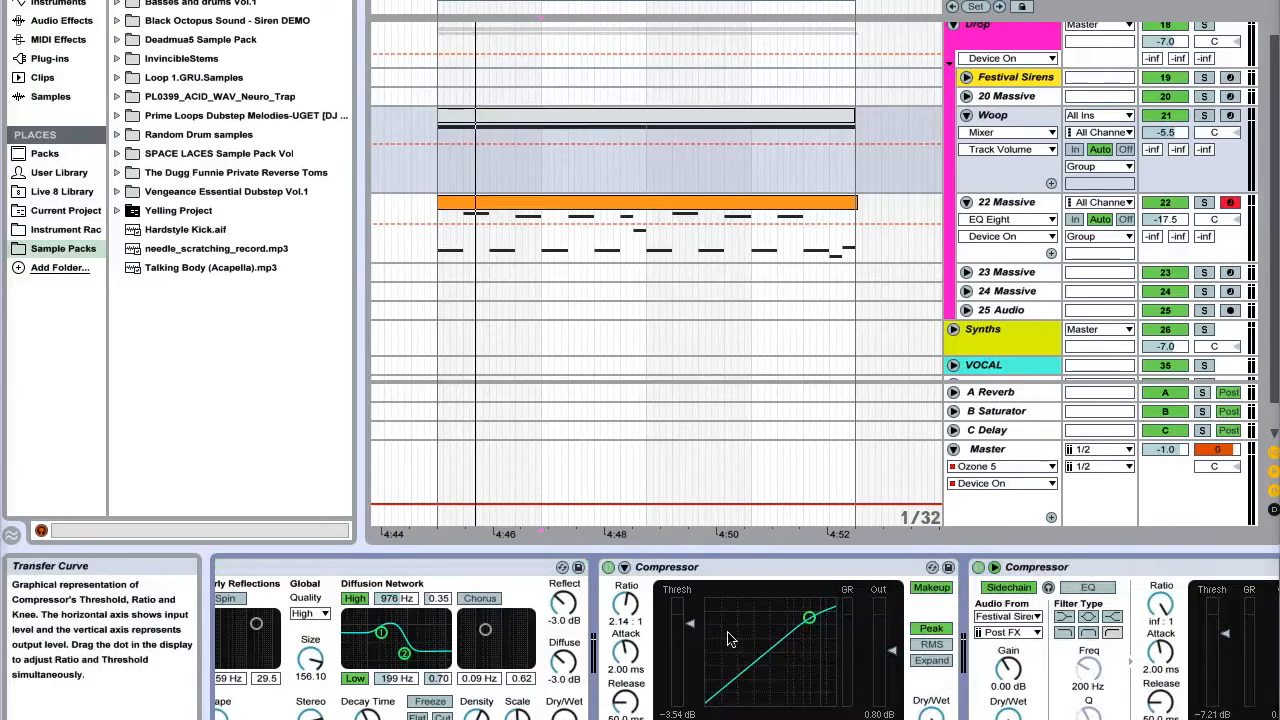
pyautogui.scroll(-3, 705, 640)
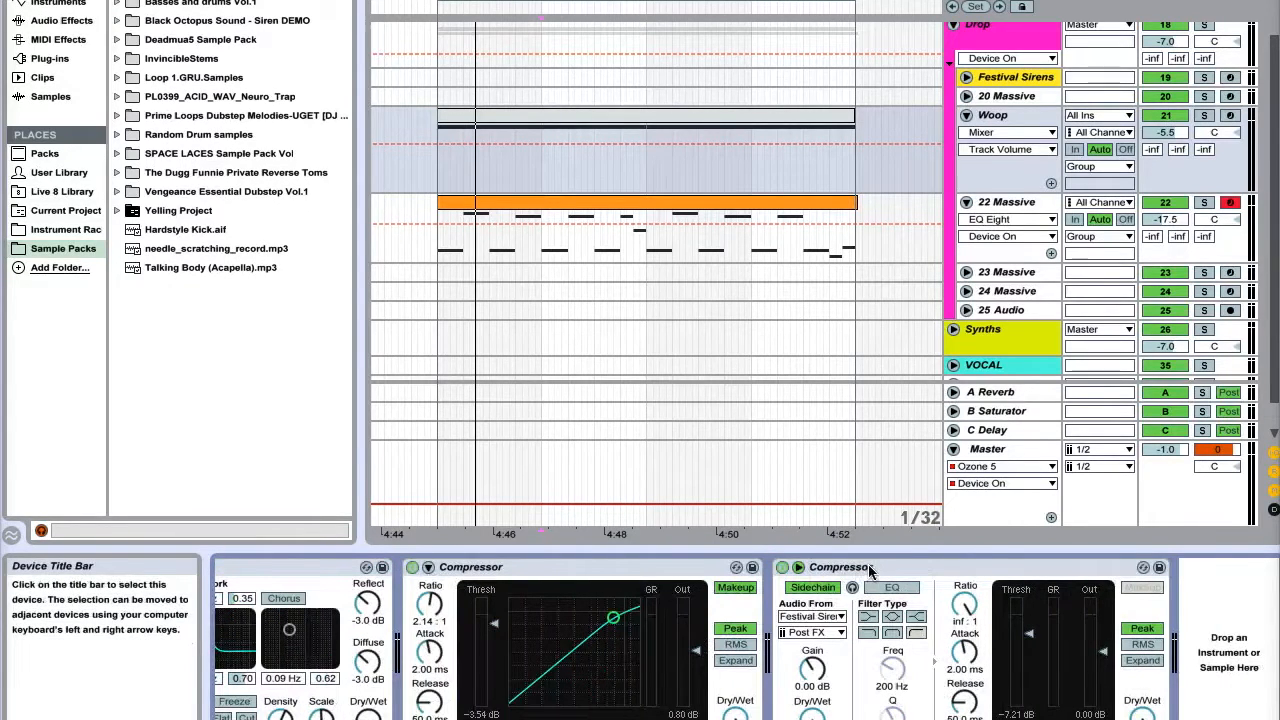
pyautogui.click(848, 569)
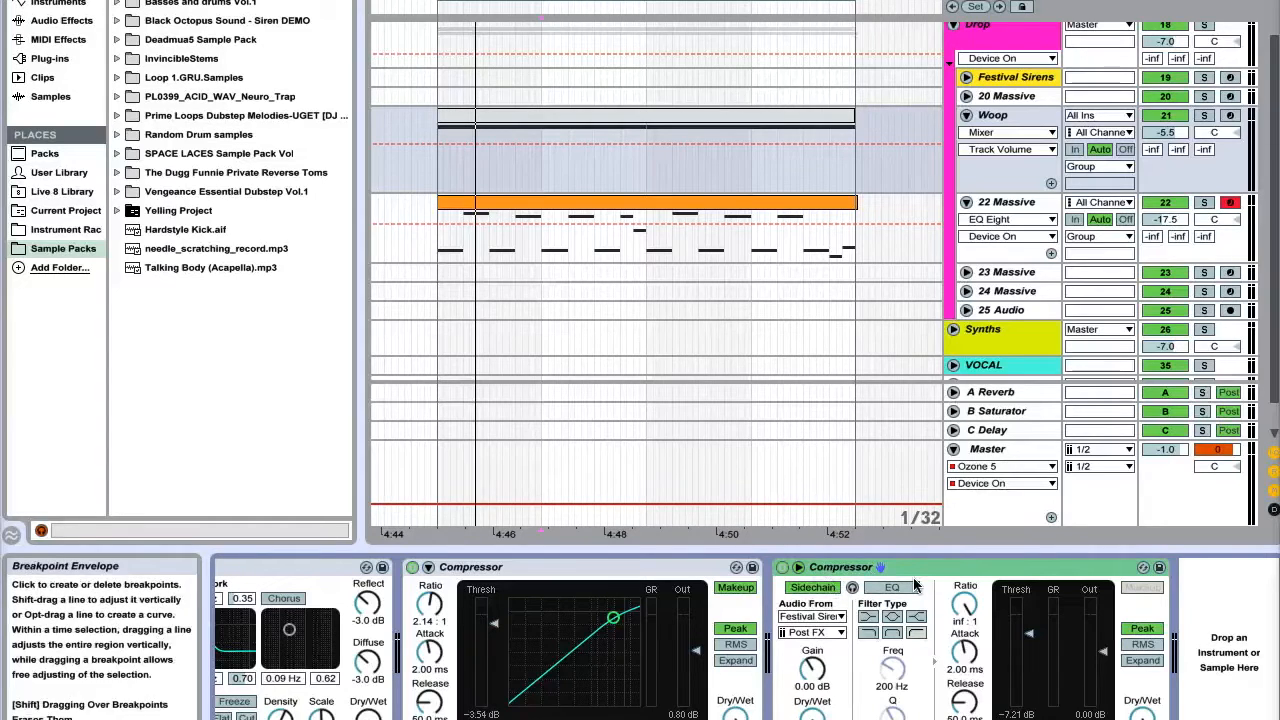
# Return to the 22 Massive device chain by placing the insert marker on that track just before its clip.
pyautogui.hscroll(-5, 1068, 585)
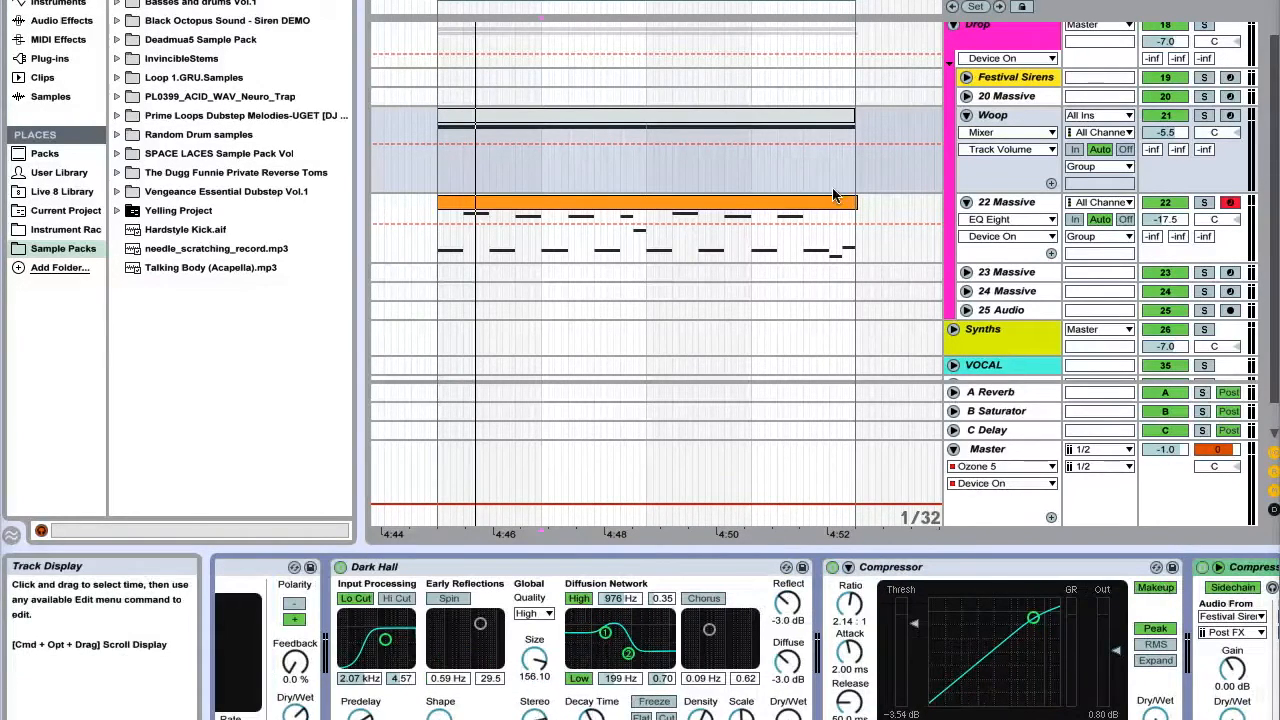
pyautogui.click(465, 232)
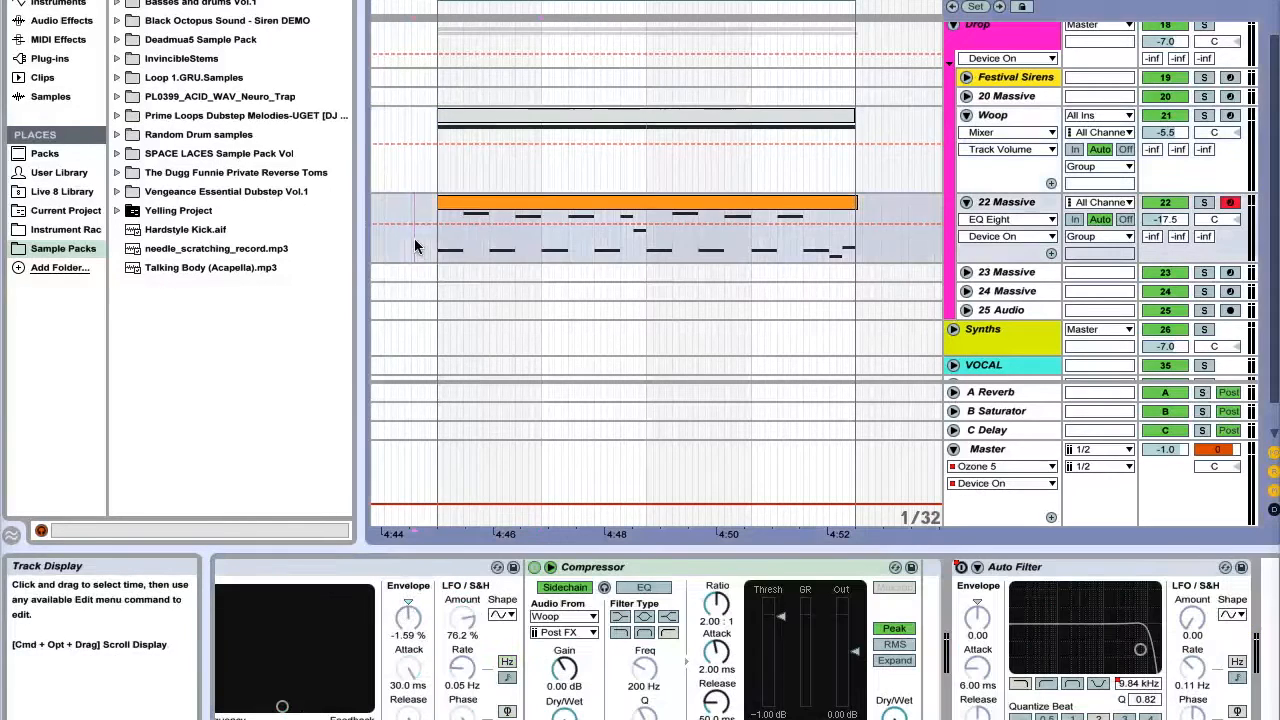